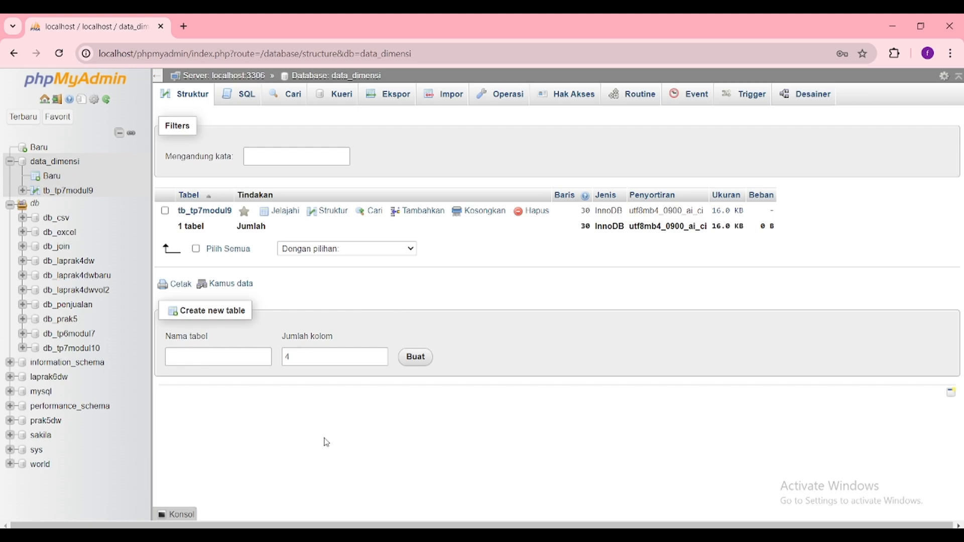
# Step: Open the db_penjualan database and look over its list of tables
pyautogui.click(78, 308)
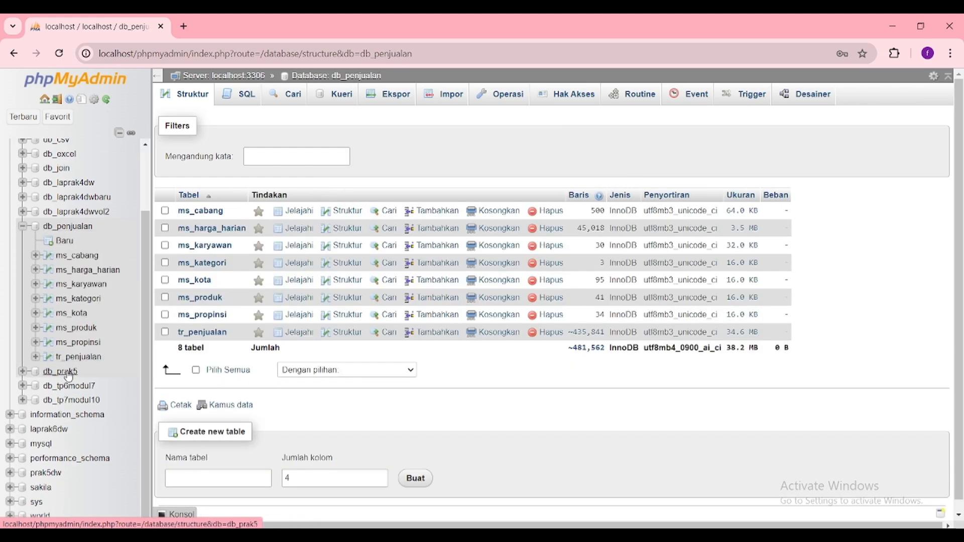
pyautogui.scroll(3, 74, 216)
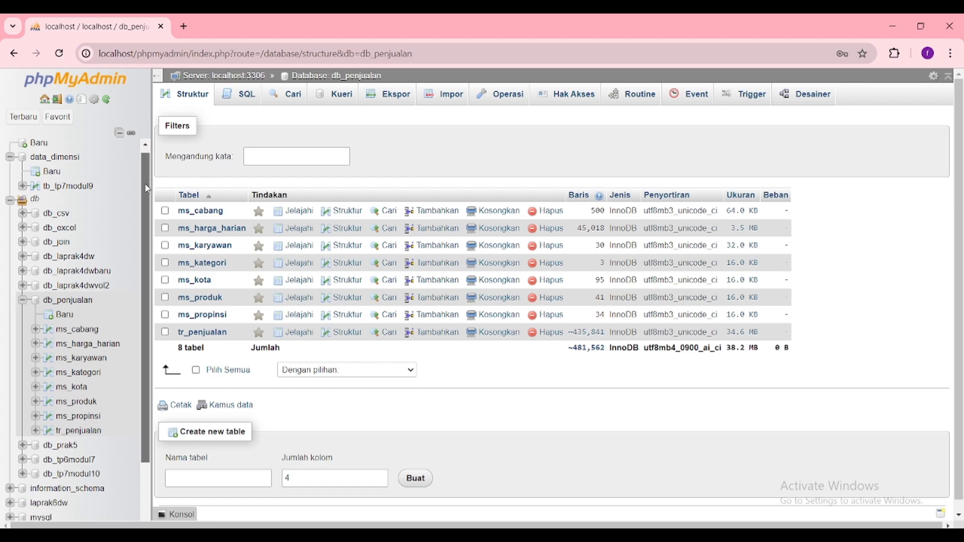
pyautogui.scroll(-1, 76, 291)
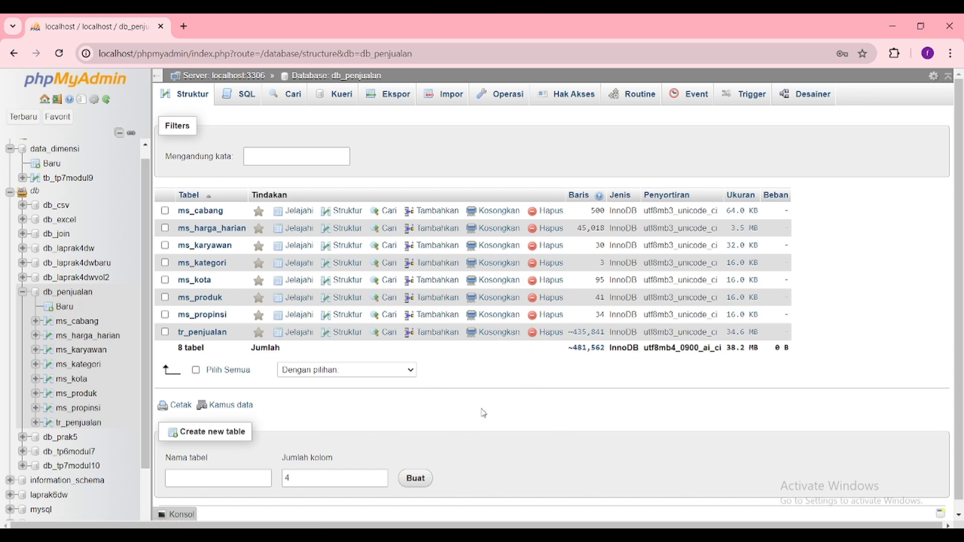
# Step: Switch to Spoon and examine the connection and SQL query of the Table input karyawan step
pyautogui.hotkey('alt', 'Tab')
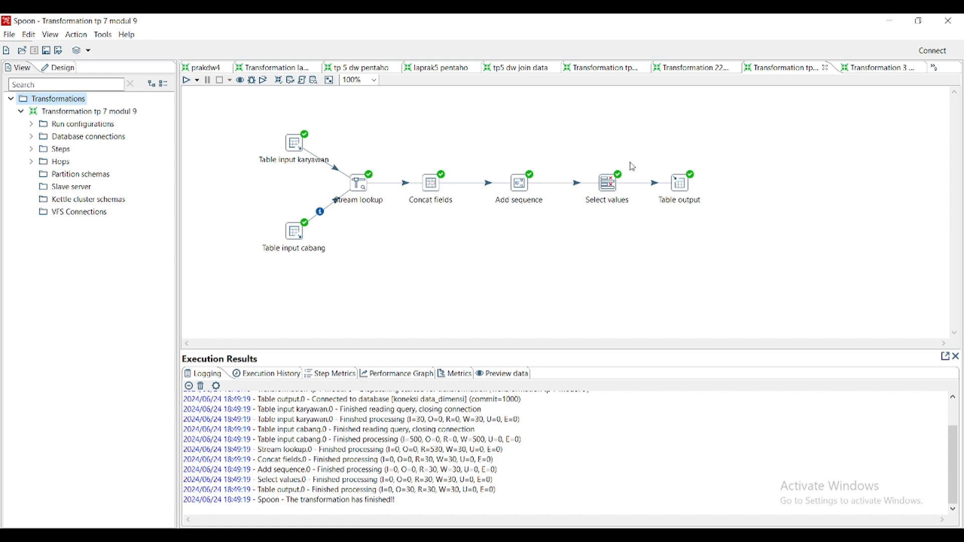
pyautogui.doubleClick(296, 143)
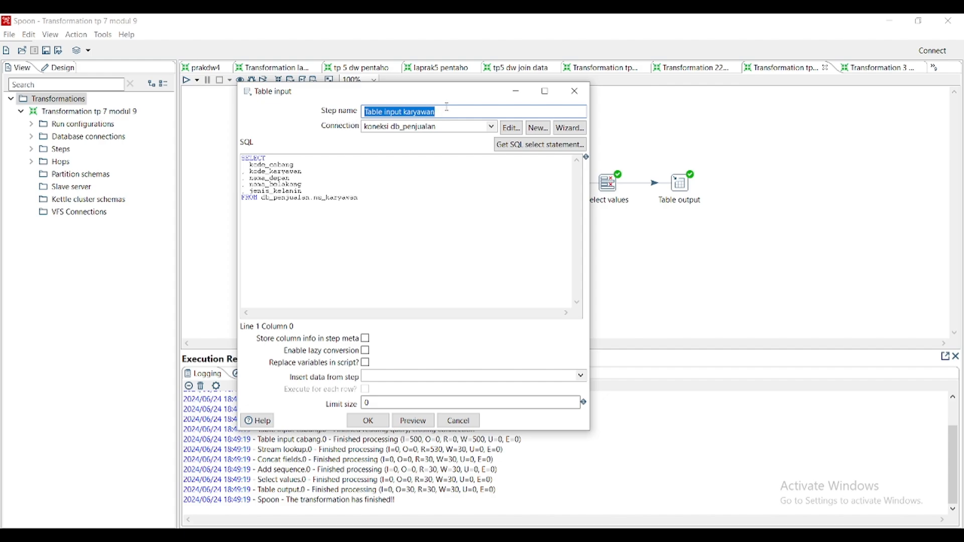
pyautogui.moveTo(459, 96); pyautogui.dragTo(553, 185)
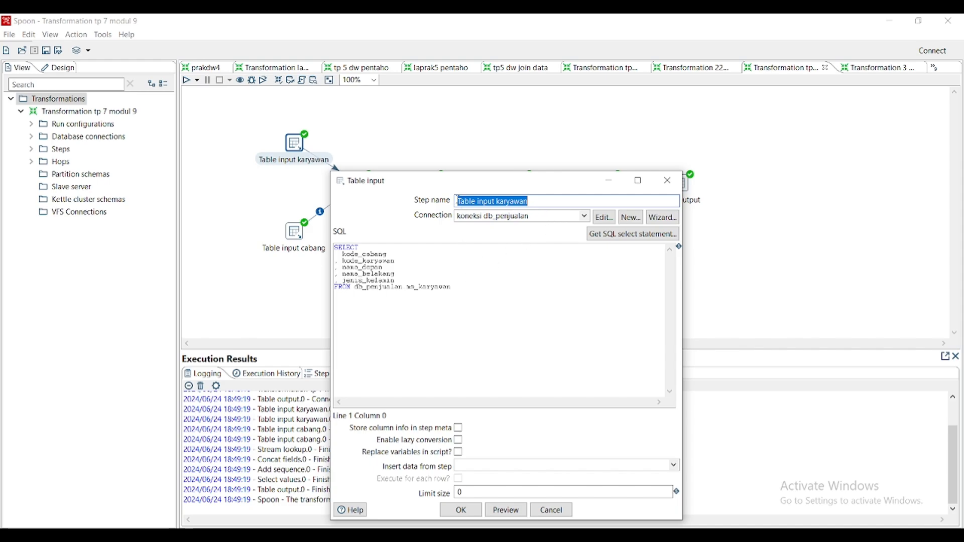
pyautogui.moveTo(457, 188); pyautogui.dragTo(474, 127)
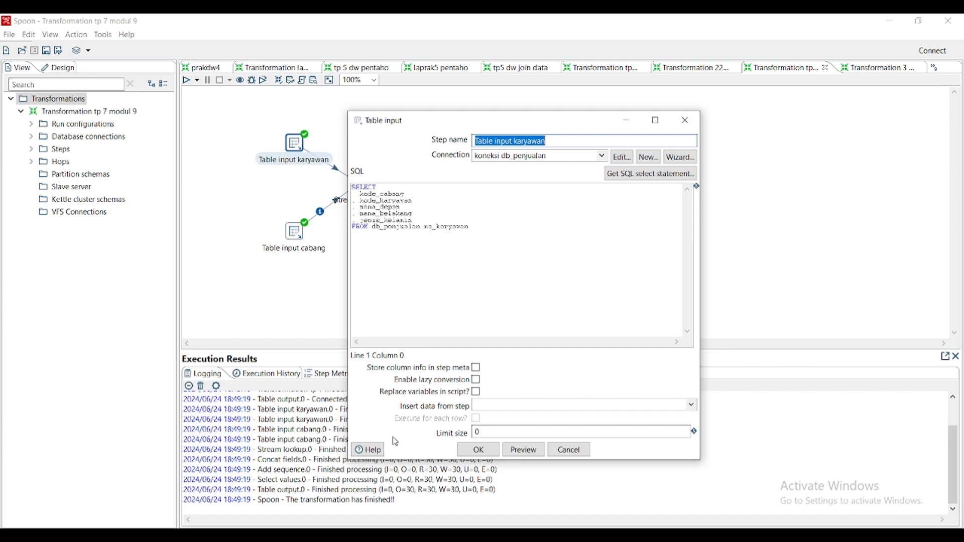
# Step: Browse the ms_karyawan table in phpMyAdmin, and return to Spoon to close the Table input karyawan settings
pyautogui.hotkey('alt', 'Tab')
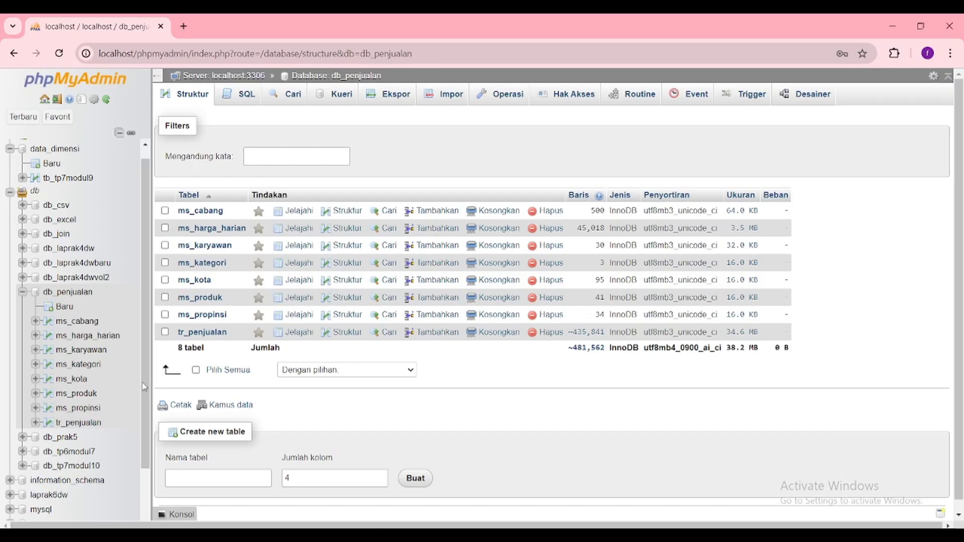
pyautogui.click(82, 352)
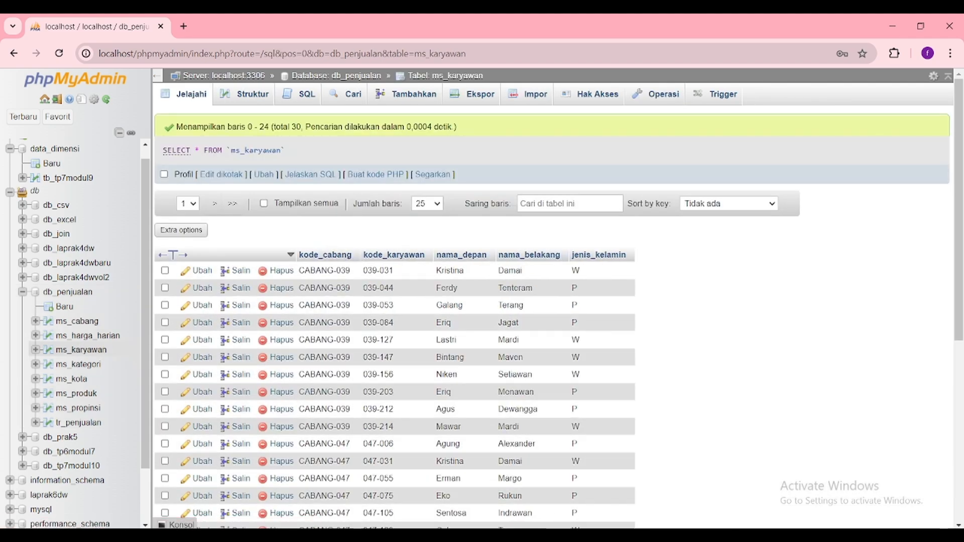
pyautogui.hotkey('alt', 'Tab')
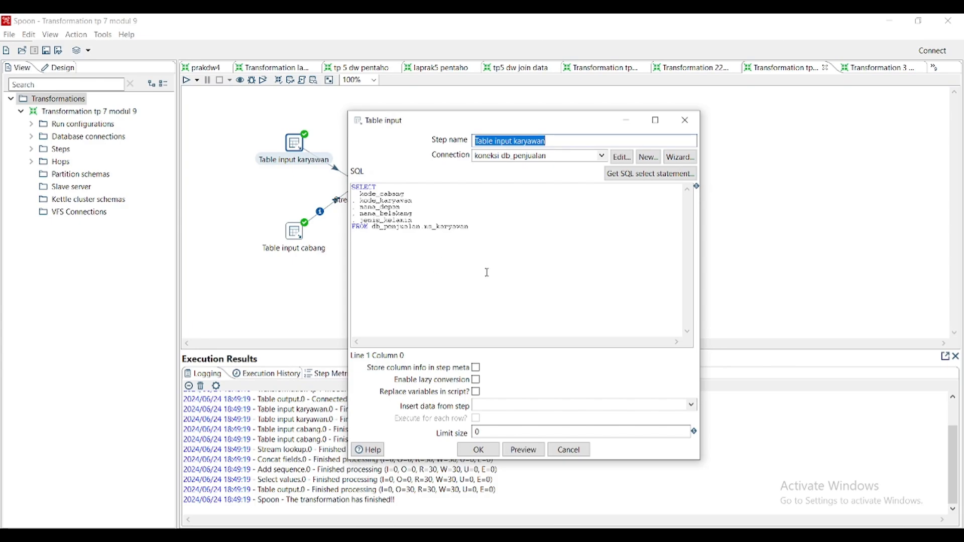
pyautogui.click(476, 449)
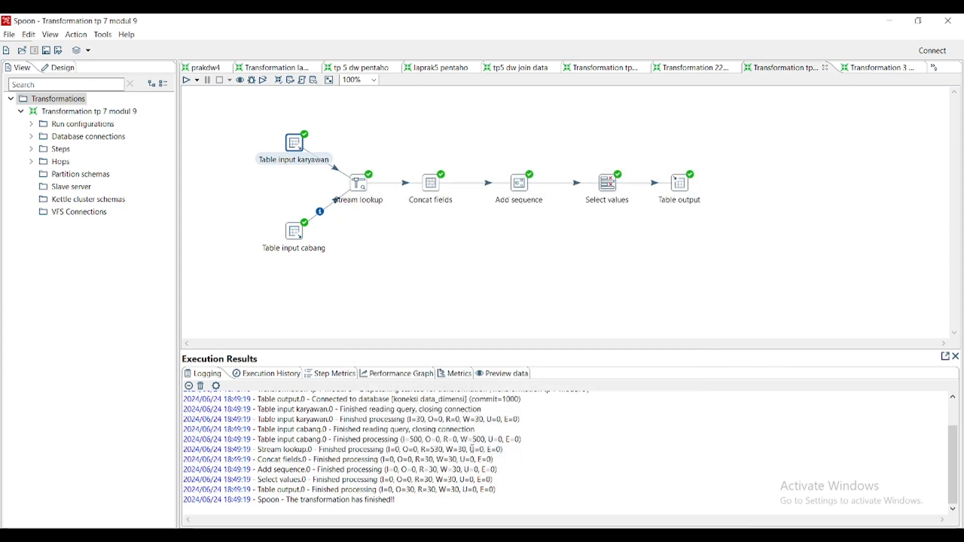
# Step: Review the Table input cabang query, and set the Stream lookup's lookup step to Table input cabang
pyautogui.doubleClick(296, 231)
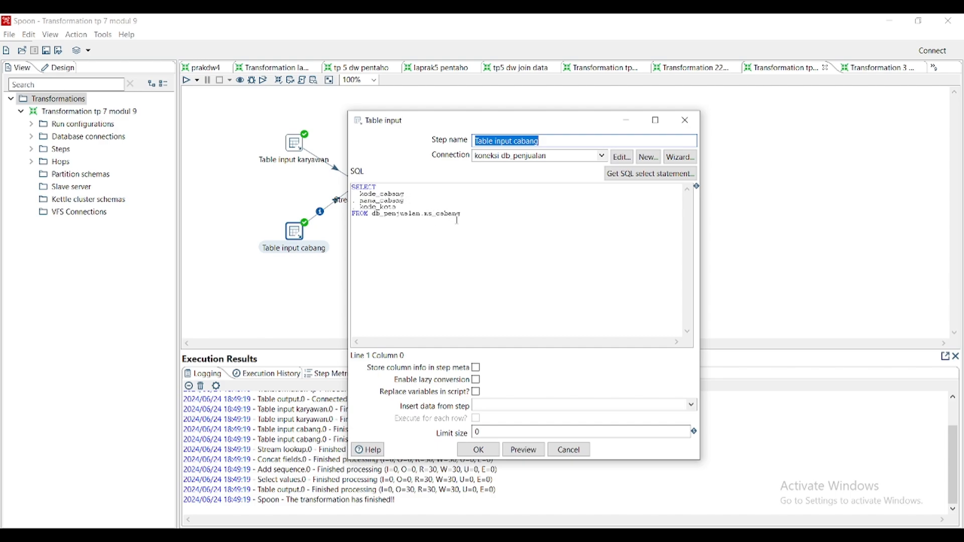
pyautogui.click(479, 449)
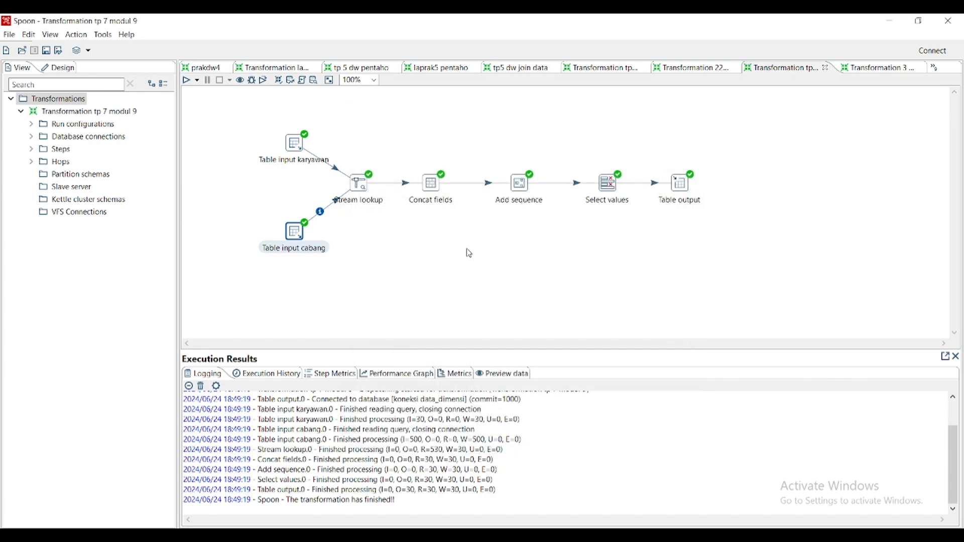
pyautogui.doubleClick(360, 186)
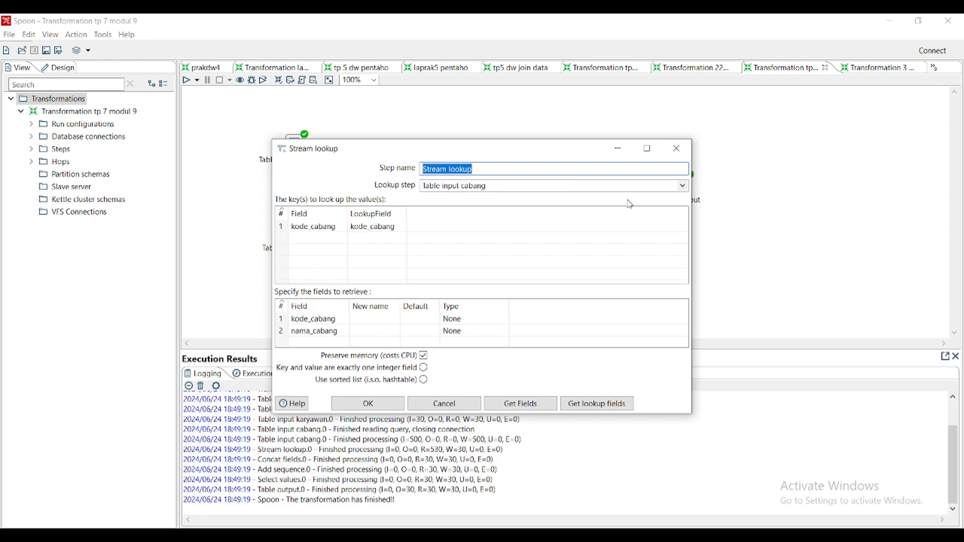
pyautogui.click(686, 187)
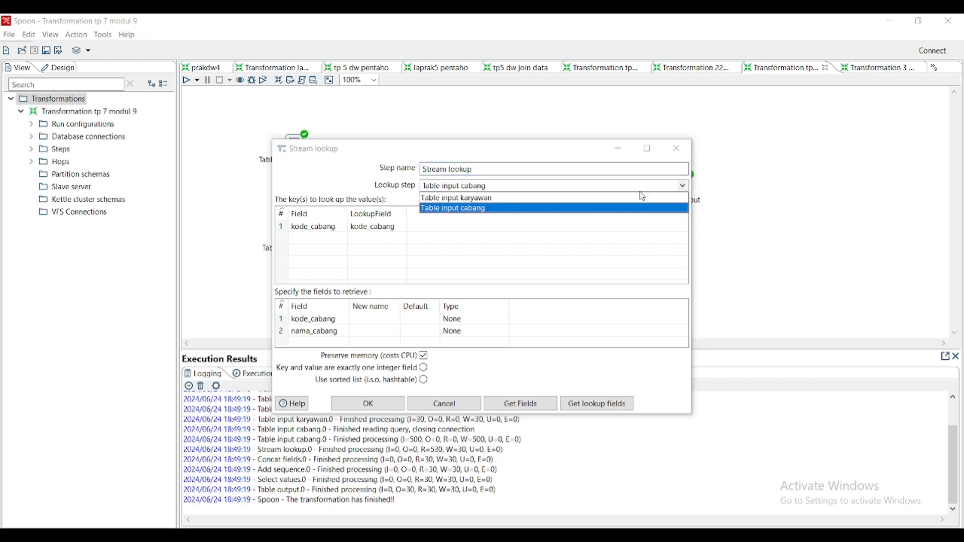
pyautogui.click(496, 209)
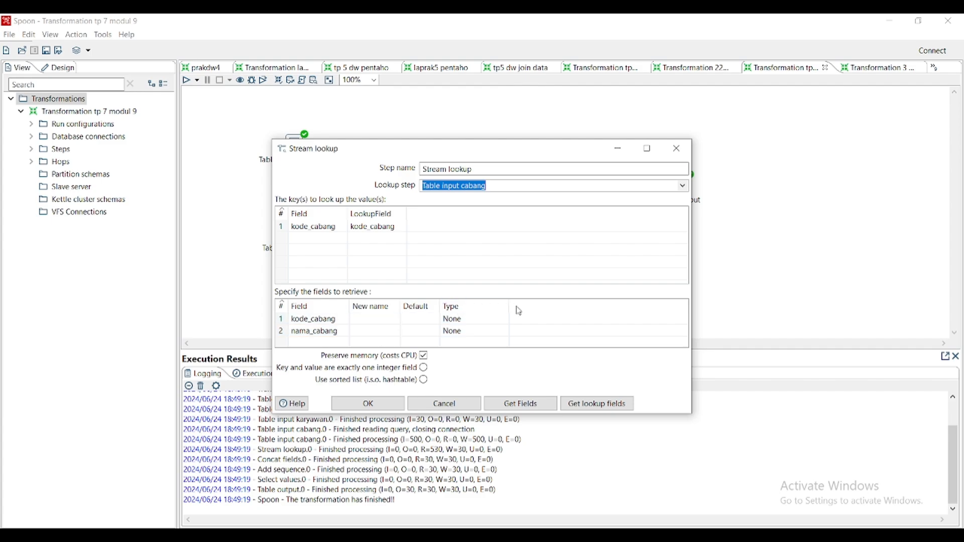
pyautogui.click(387, 408)
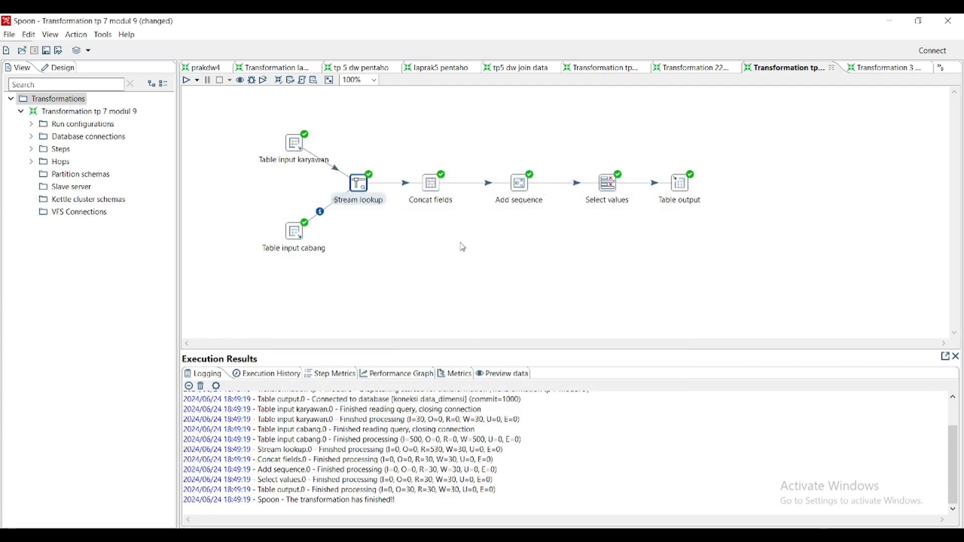
# Step: Examine the Concat fields step's target field and source names, and the Add sequence step's value name and counter settings
pyautogui.doubleClick(435, 184)
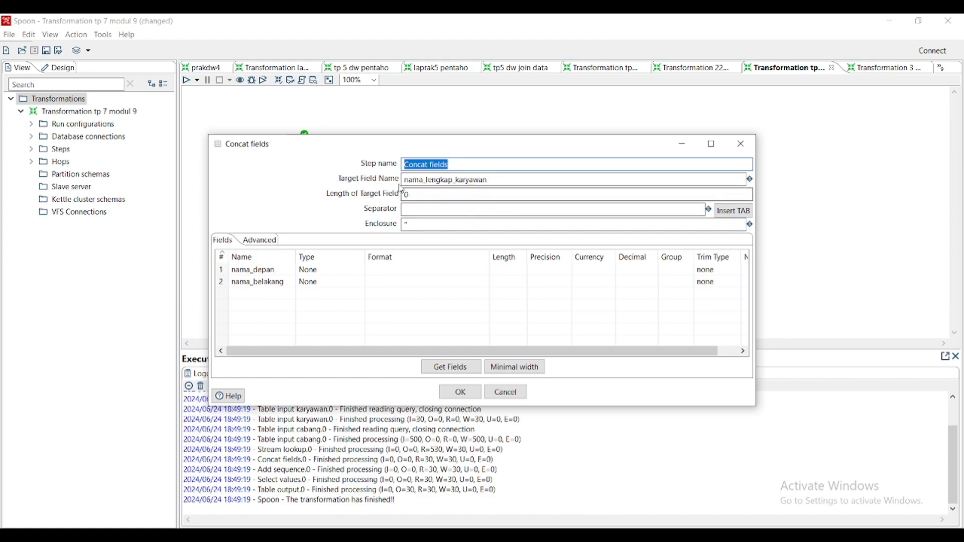
pyautogui.click(419, 182)
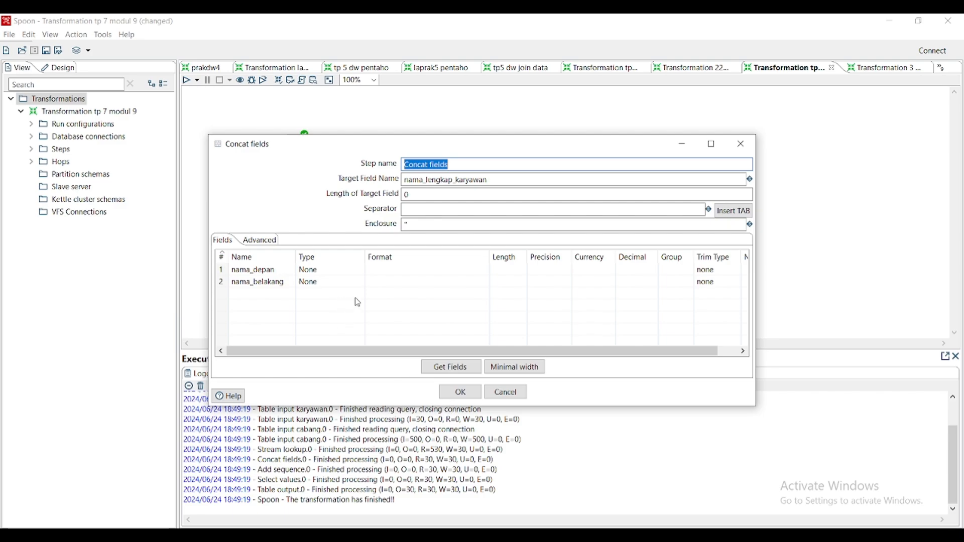
pyautogui.click(459, 394)
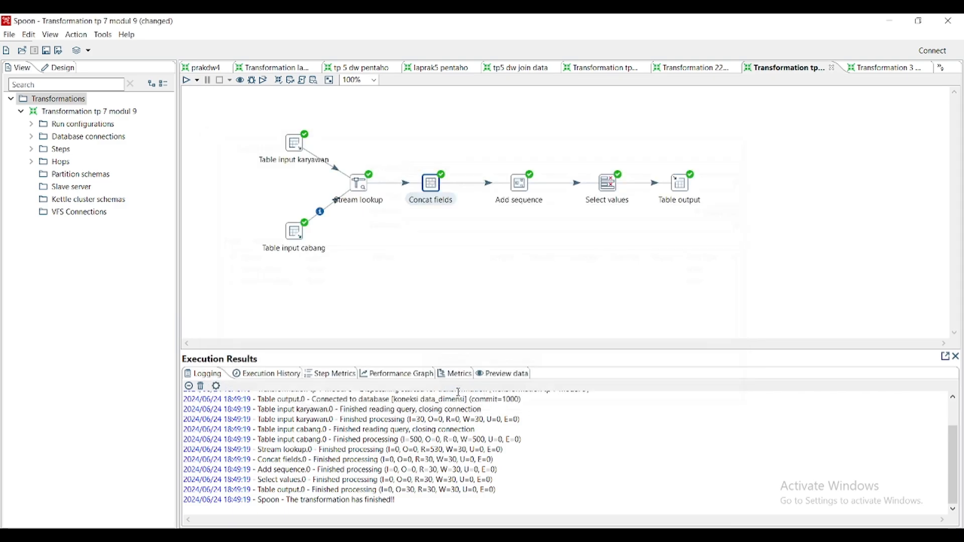
pyautogui.doubleClick(529, 189)
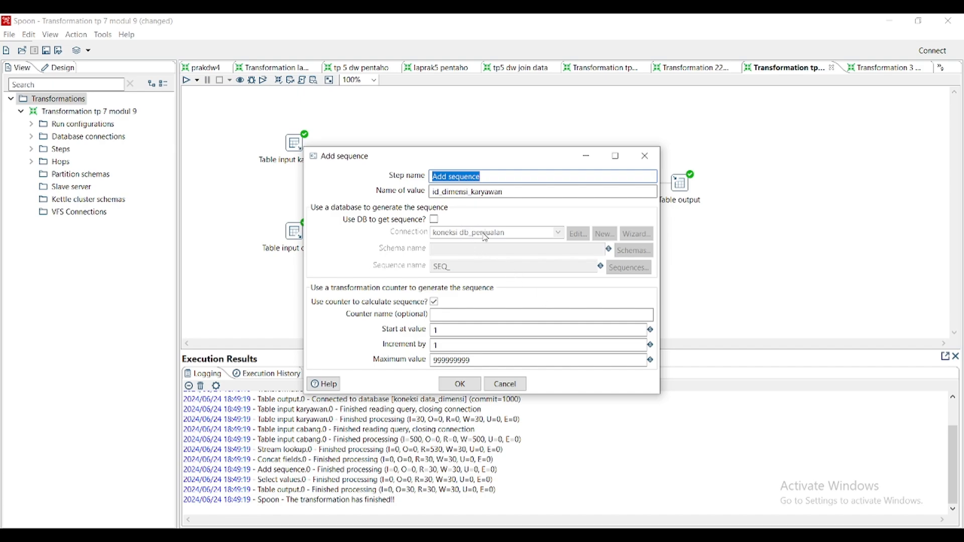
pyautogui.click(455, 386)
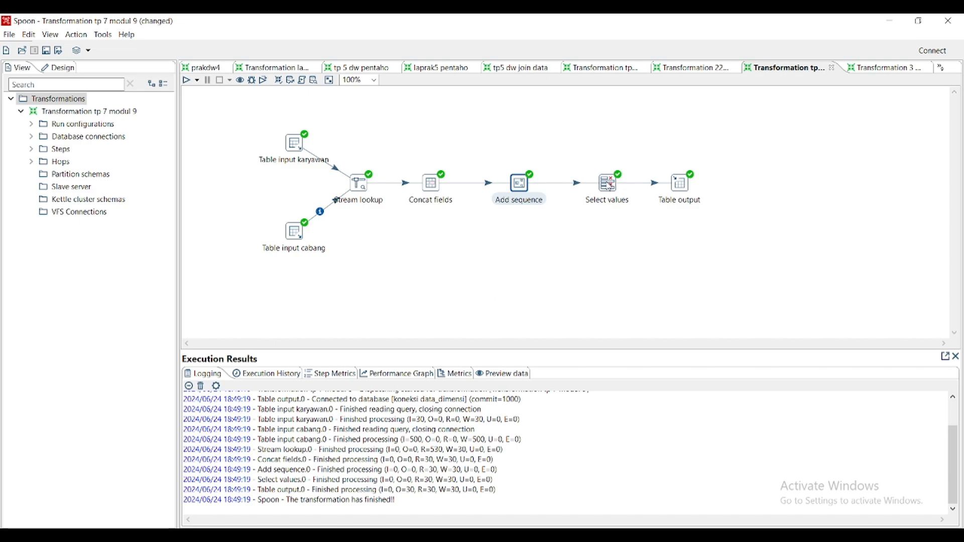
# Step: Examine the Select values step's field list and meta-data, and the Table output step's connection and target table
pyautogui.doubleClick(610, 186)
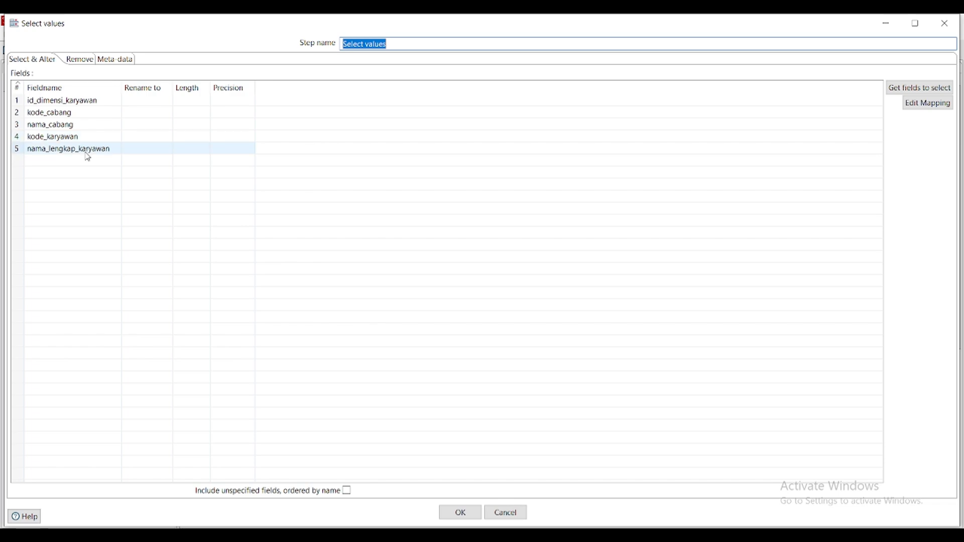
pyautogui.click(114, 63)
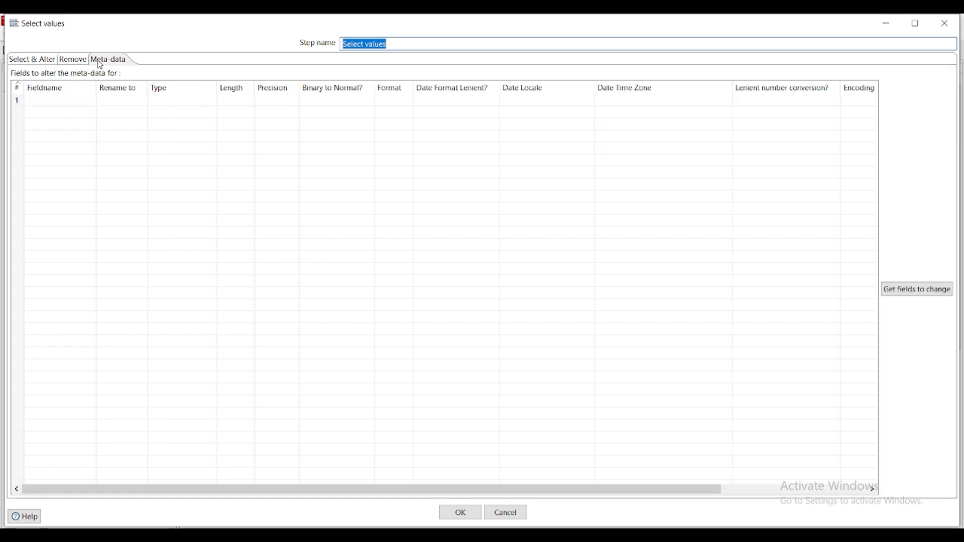
pyautogui.click(40, 59)
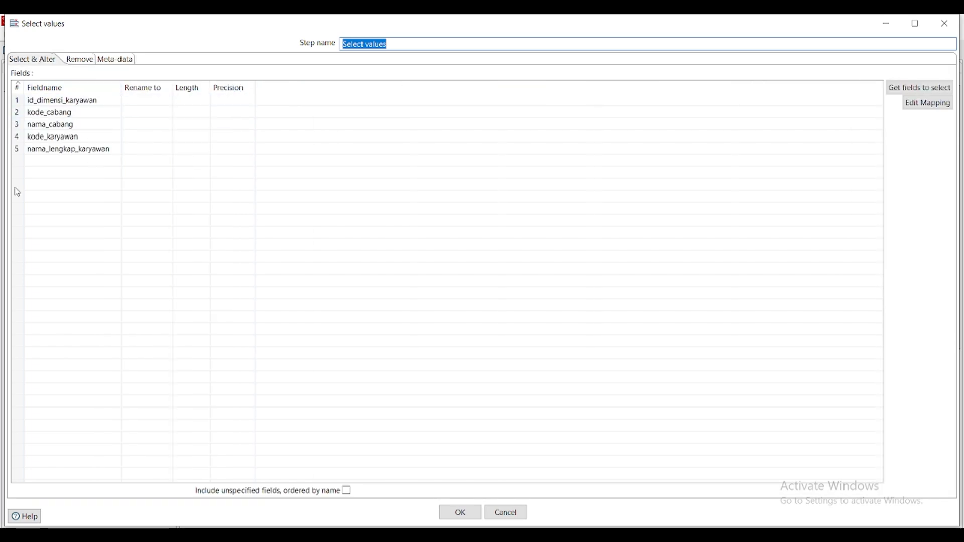
pyautogui.click(457, 514)
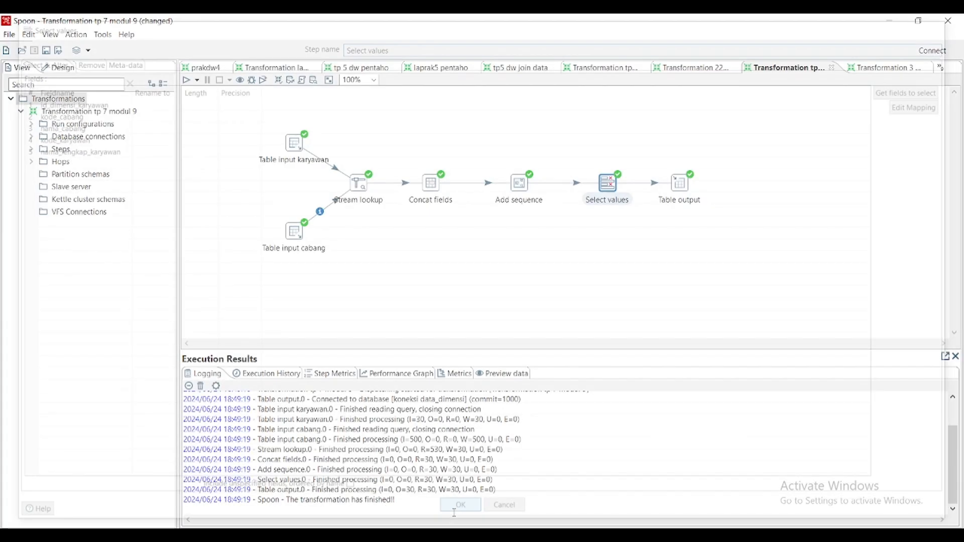
pyautogui.doubleClick(684, 187)
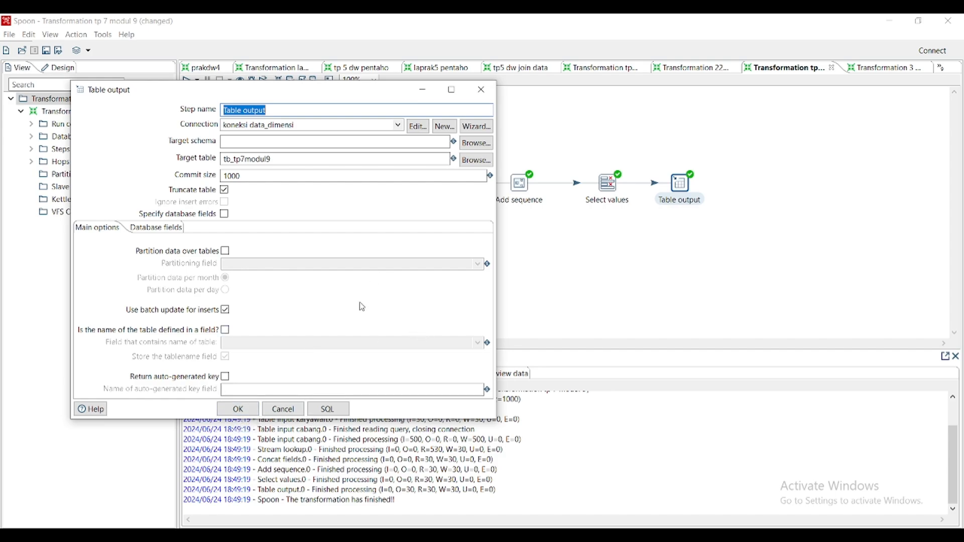
pyautogui.click(239, 409)
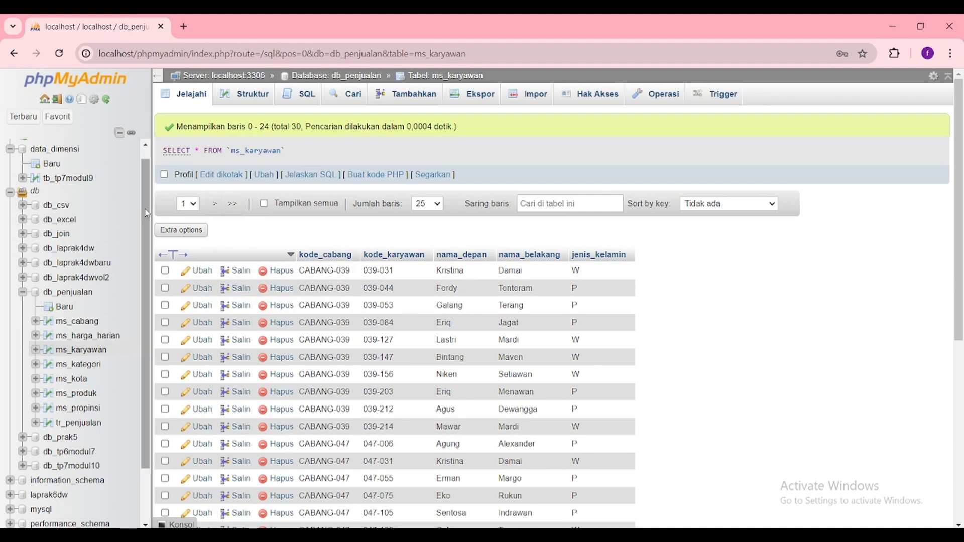
# Step: Browse the rows of the tb_tp7modul9 table in the data_dimensi database in phpMyAdmin
pyautogui.scroll(1, 143, 205)
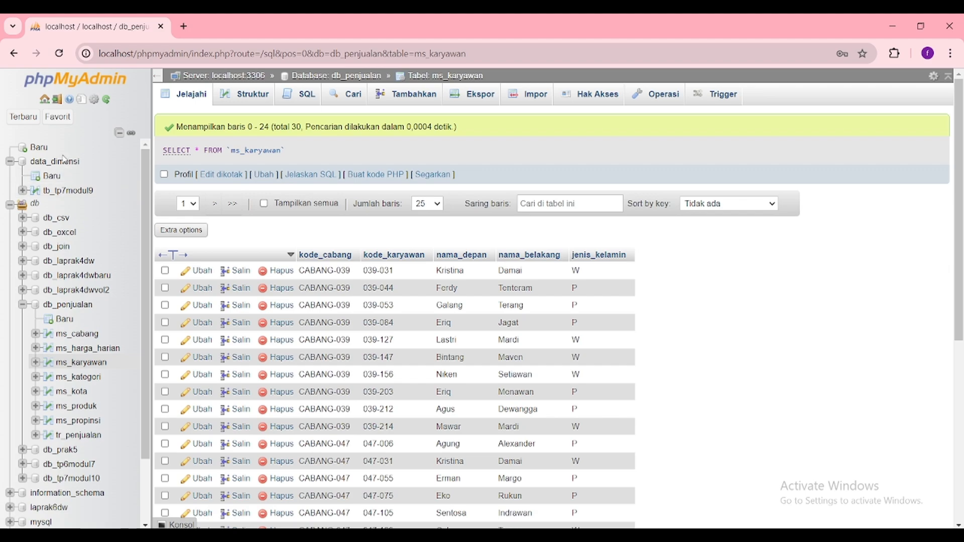
pyautogui.click(67, 163)
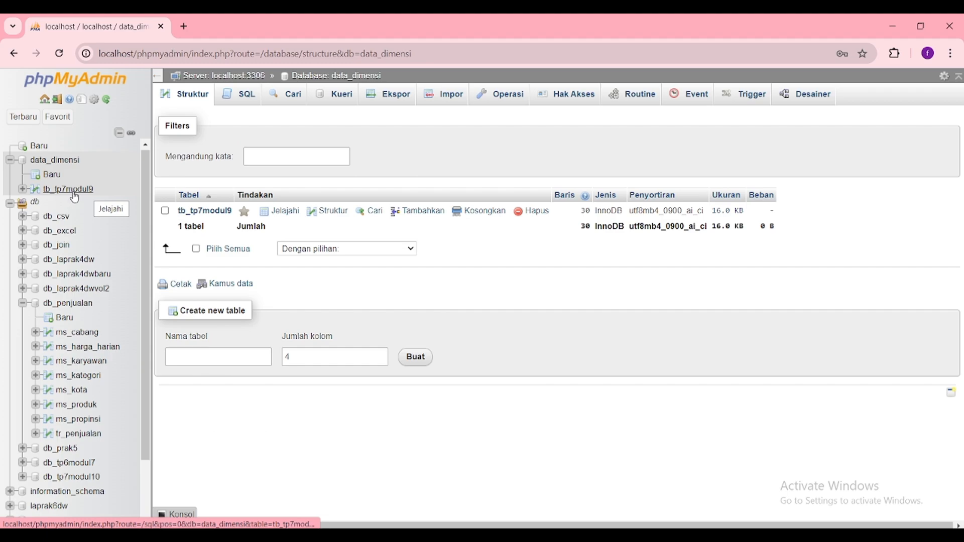
pyautogui.click(181, 213)
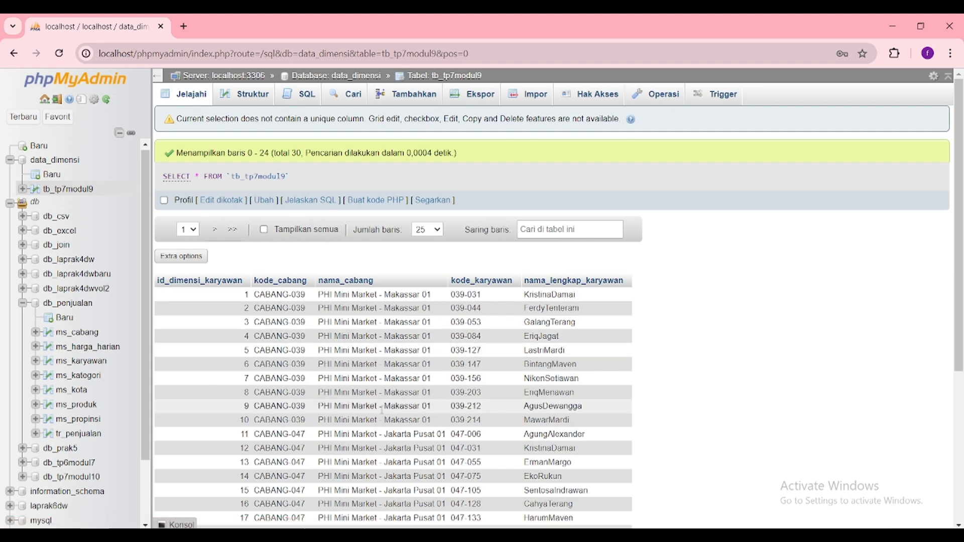
pyautogui.scroll(-2, 381, 411)
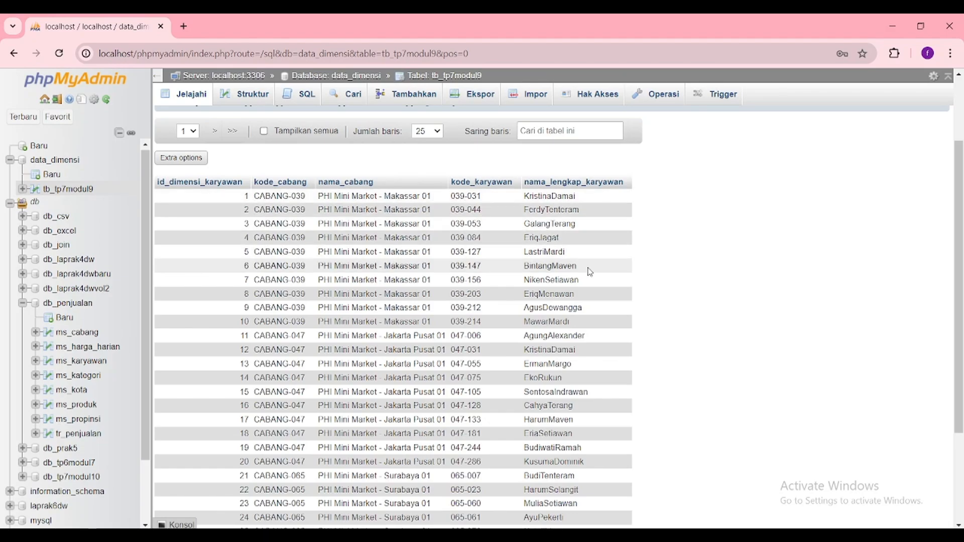
pyautogui.scroll(-3, 589, 271)
pyautogui.scroll(2, 590, 272)
pyautogui.scroll(2, 590, 271)
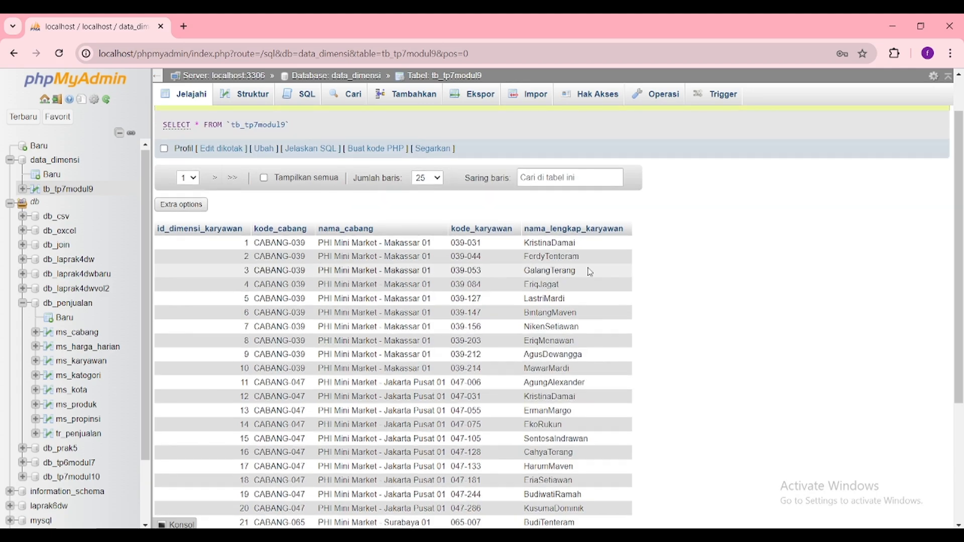
# Step: Switch to Spoon and bring up the transformation named Transformation 3 tp 7 modul 10
pyautogui.hotkey('alt', 'Tab')
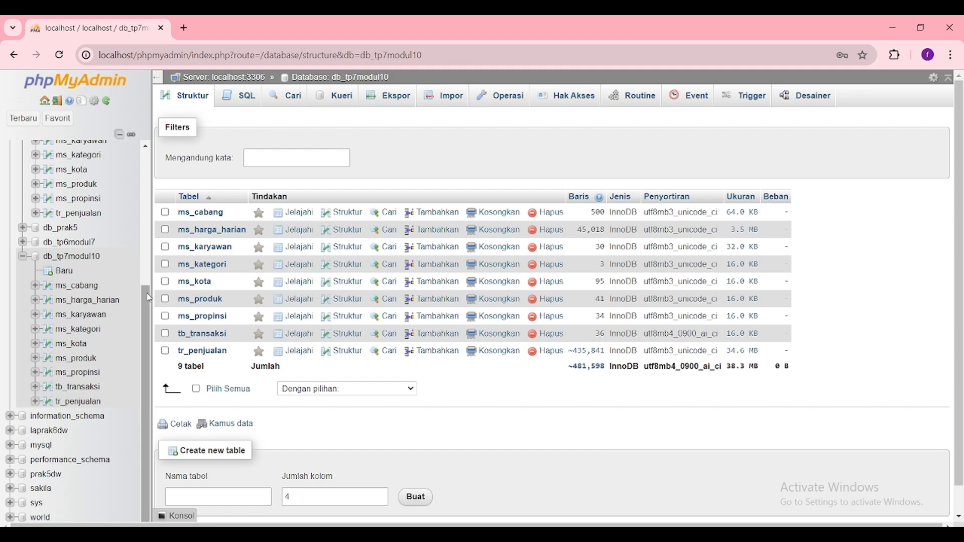
pyautogui.click(321, 537)
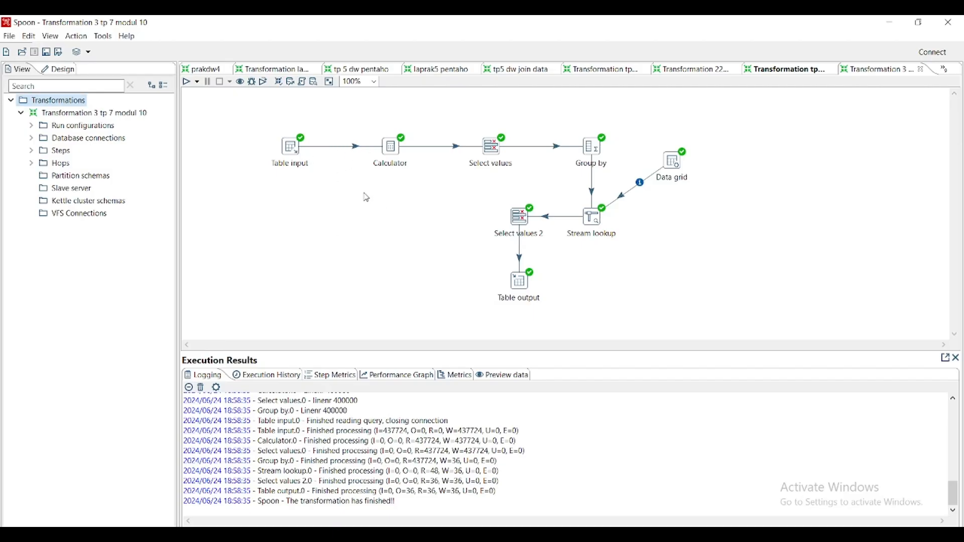
# Step: Examine the Table input step's connection and SQL query, checking them against the db_tp7modul10 table list in phpMyAdmin
pyautogui.doubleClick(296, 150)
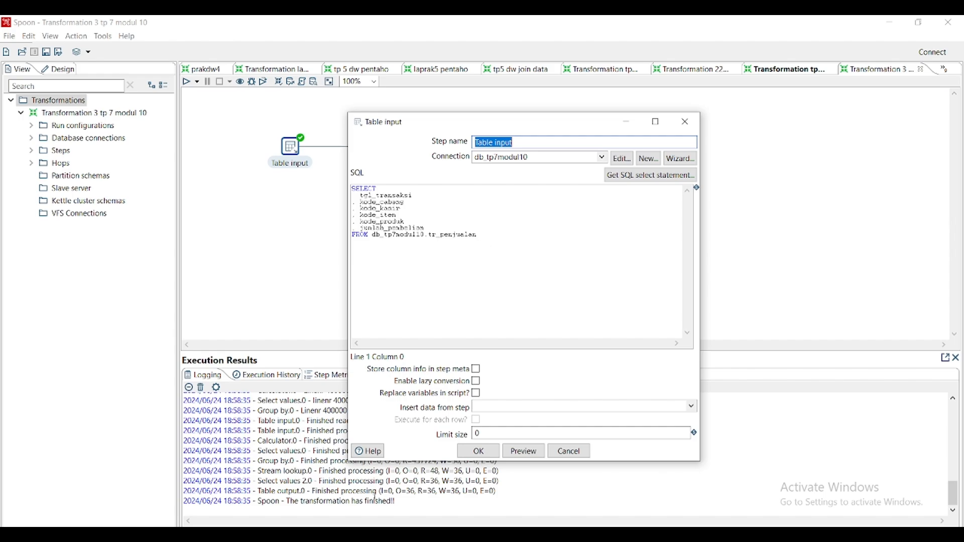
pyautogui.click(354, 535)
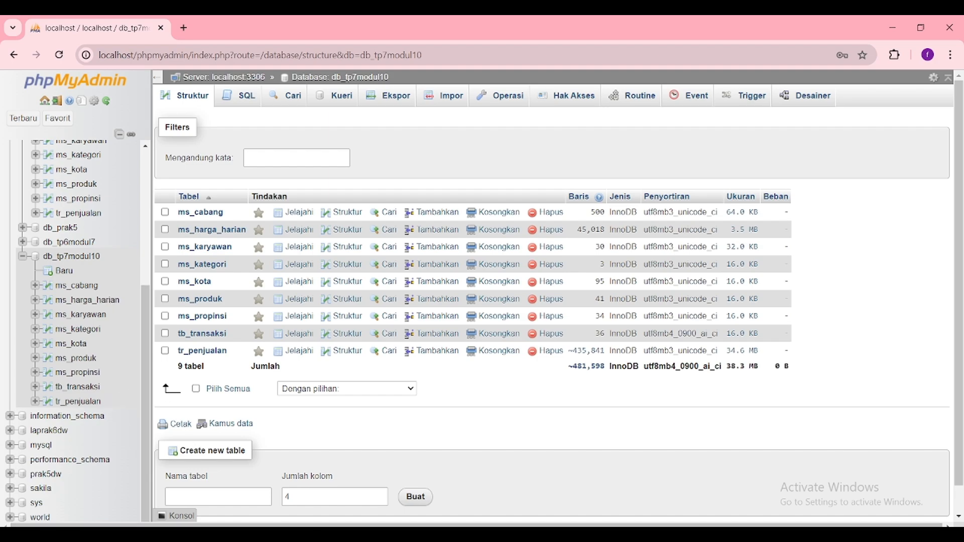
pyautogui.click(321, 534)
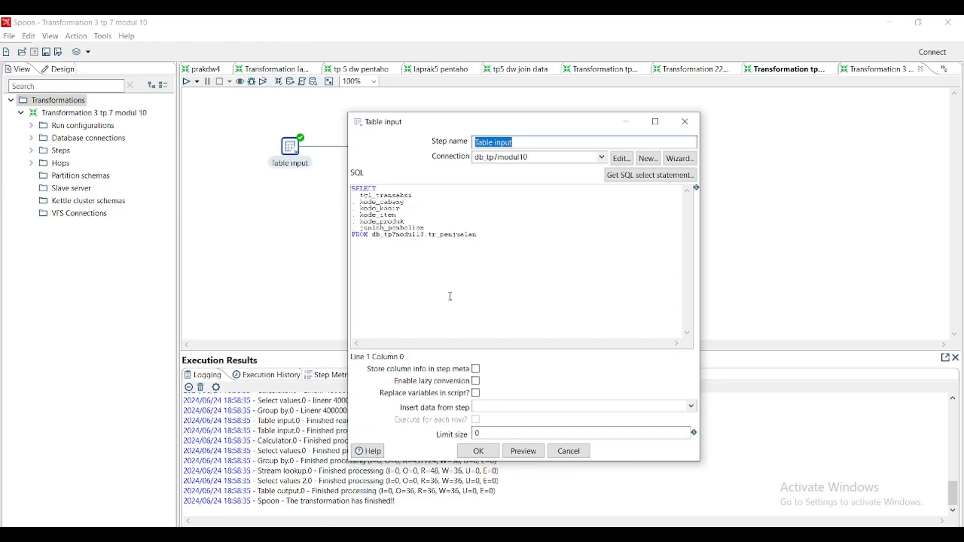
pyautogui.click(480, 455)
# Step: Examine the Calculator step's date calculations and the field list of the first Select values step
pyautogui.doubleClick(393, 149)
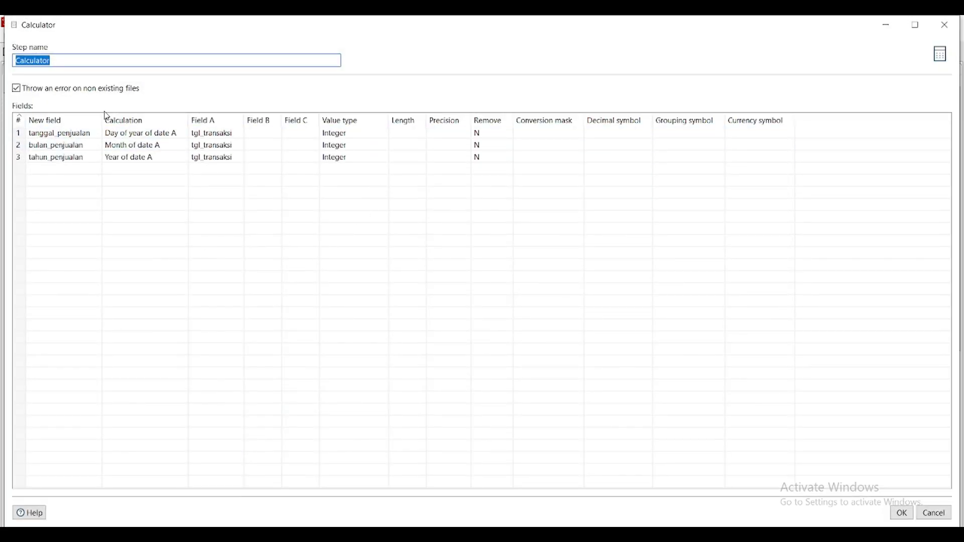
pyautogui.click(81, 133)
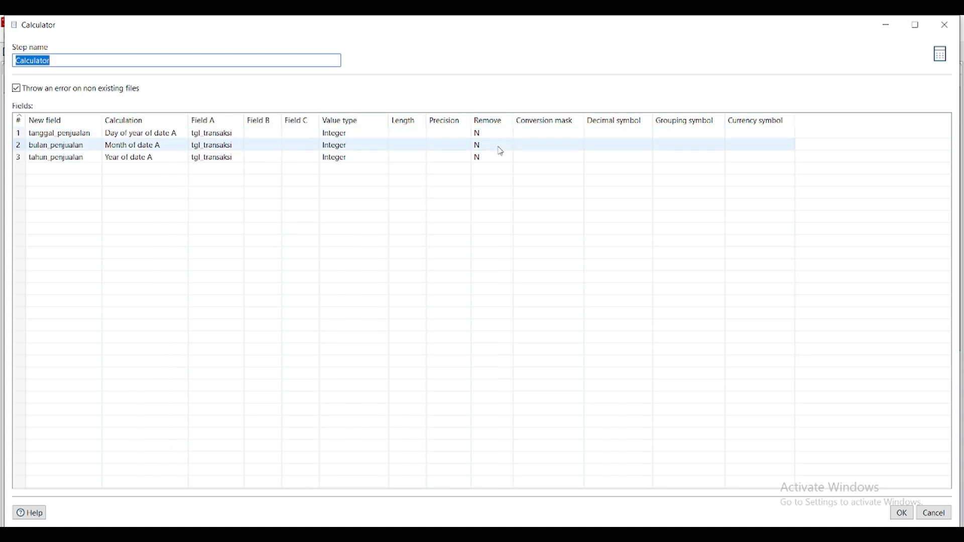
pyautogui.click(903, 514)
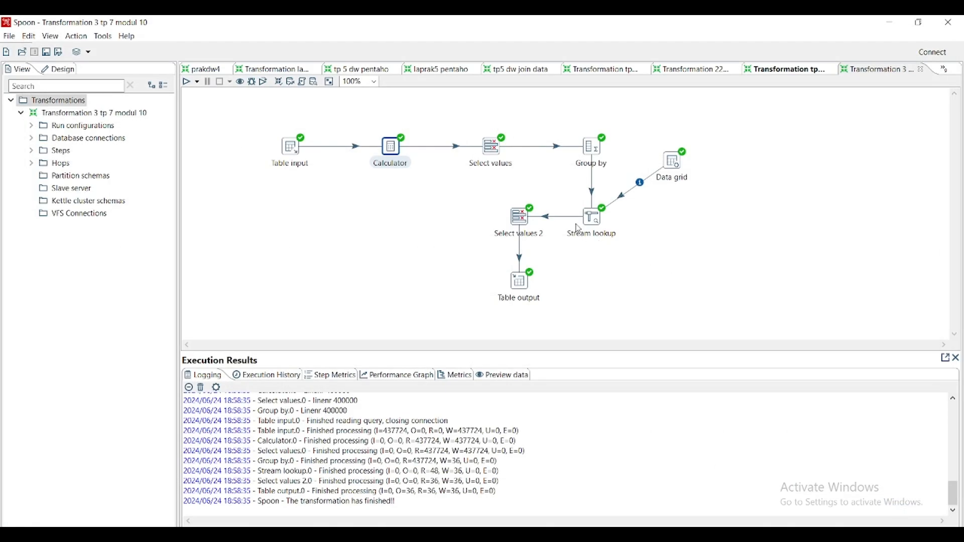
pyautogui.doubleClick(494, 150)
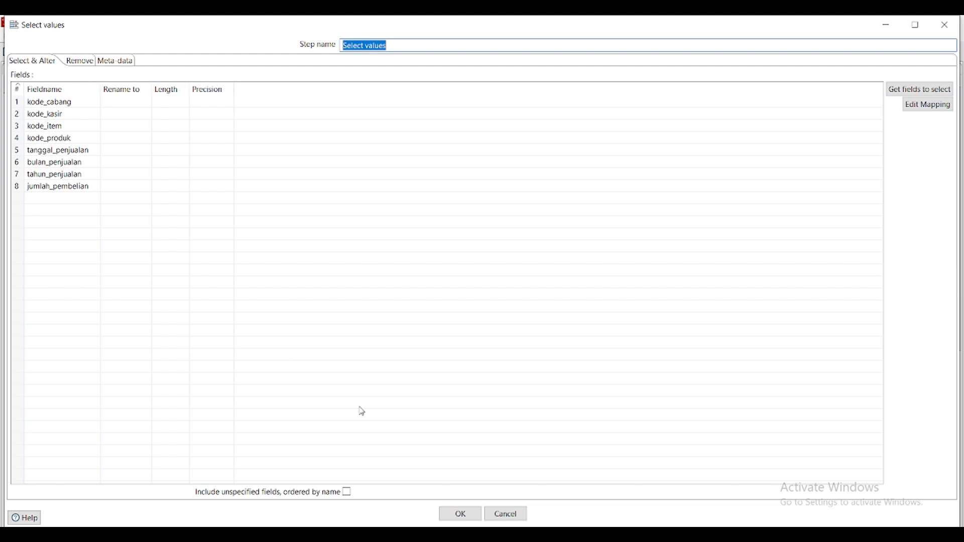
pyautogui.click(462, 513)
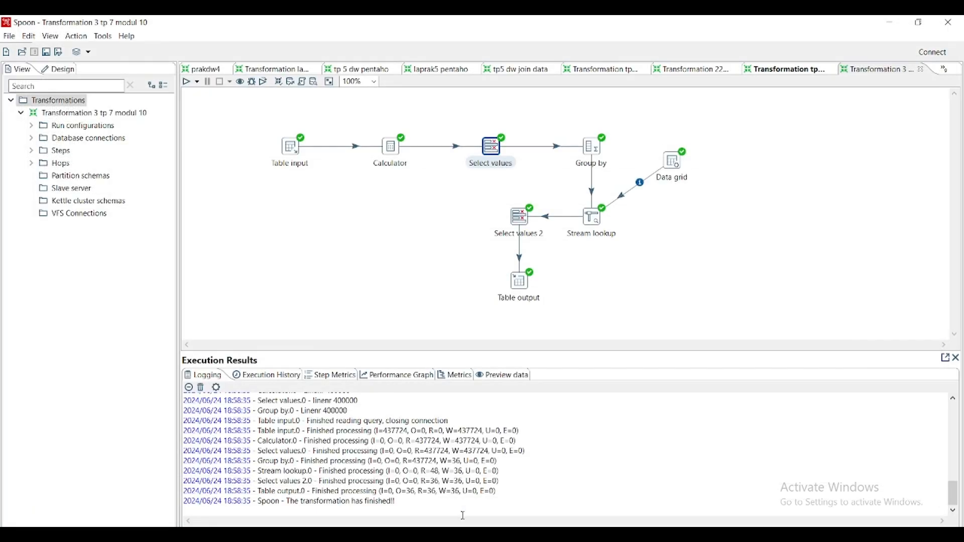
# Step: Examine the Group by step's group field and its aggregate settings
pyautogui.doubleClick(593, 152)
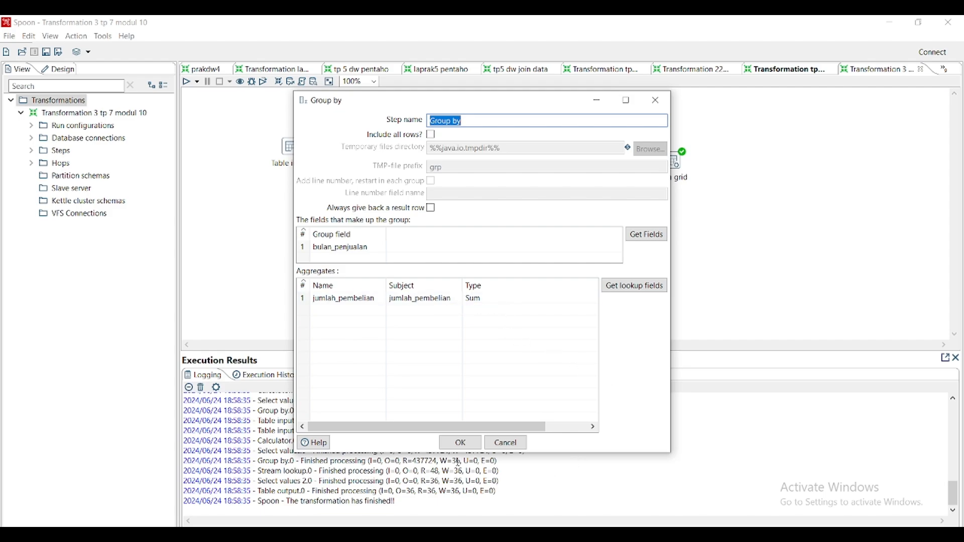
pyautogui.click(456, 443)
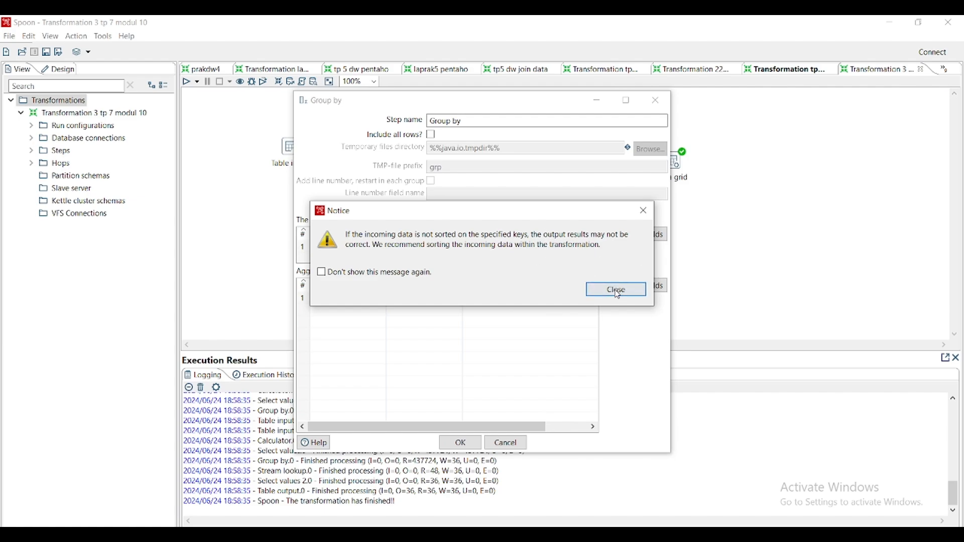
pyautogui.click(620, 294)
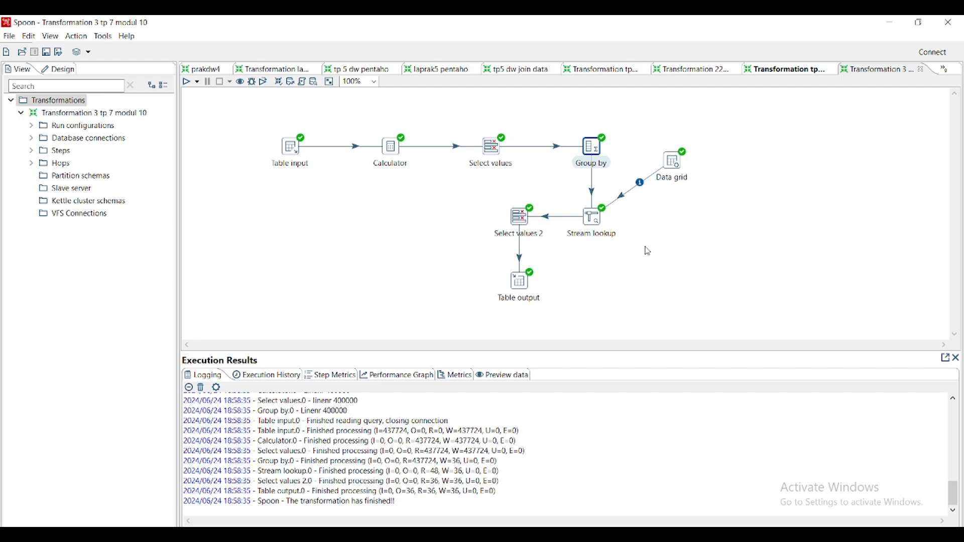
# Step: Examine the Data grid step's field names and types, and its month number and month name data
pyautogui.doubleClick(679, 168)
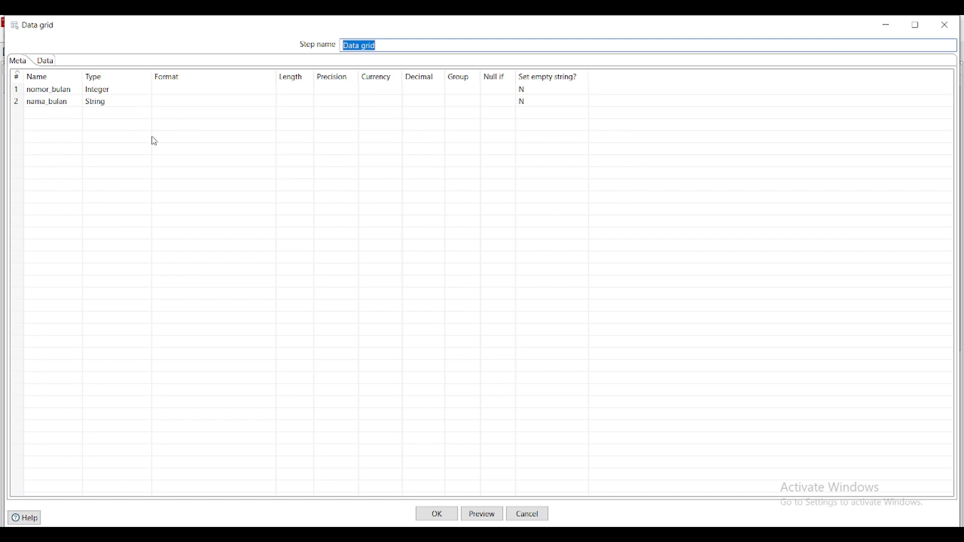
pyautogui.click(50, 63)
pyautogui.click(20, 61)
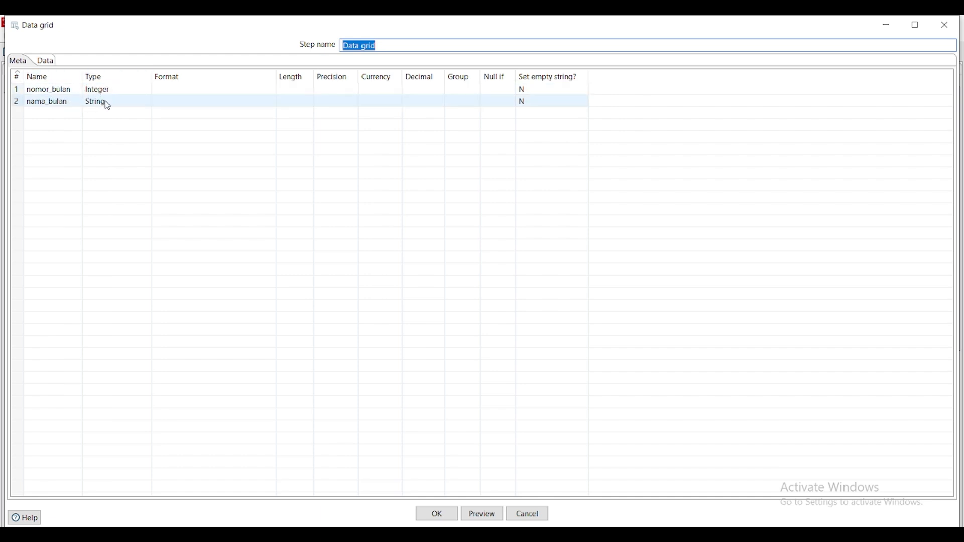
pyautogui.click(51, 65)
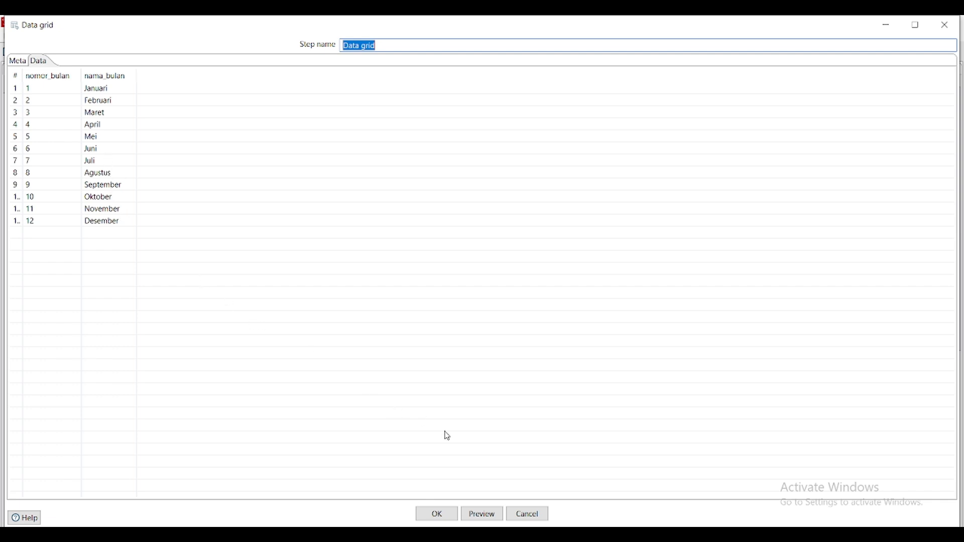
pyautogui.click(437, 514)
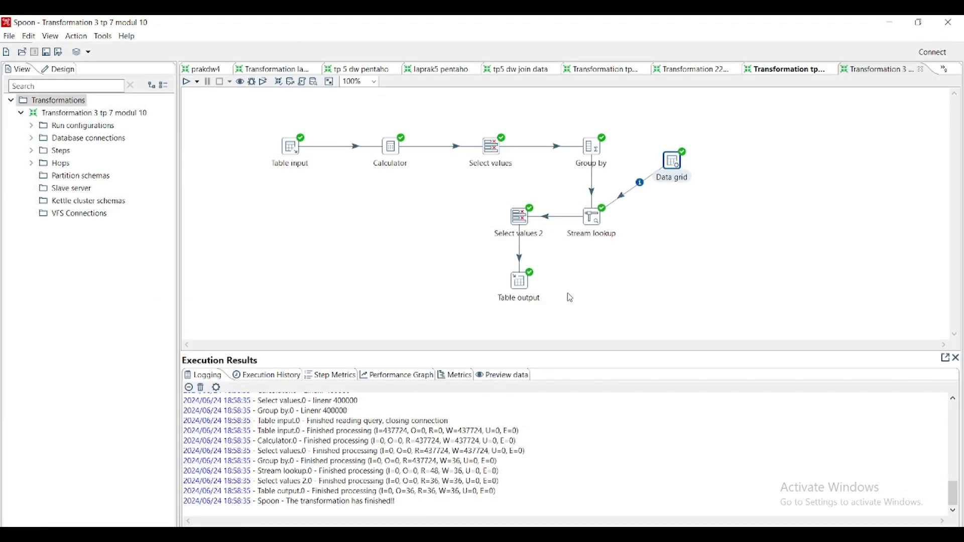
# Step: Select Data grid as the lookup step in Stream lookup, and review its key and retrieved fields
pyautogui.doubleClick(593, 221)
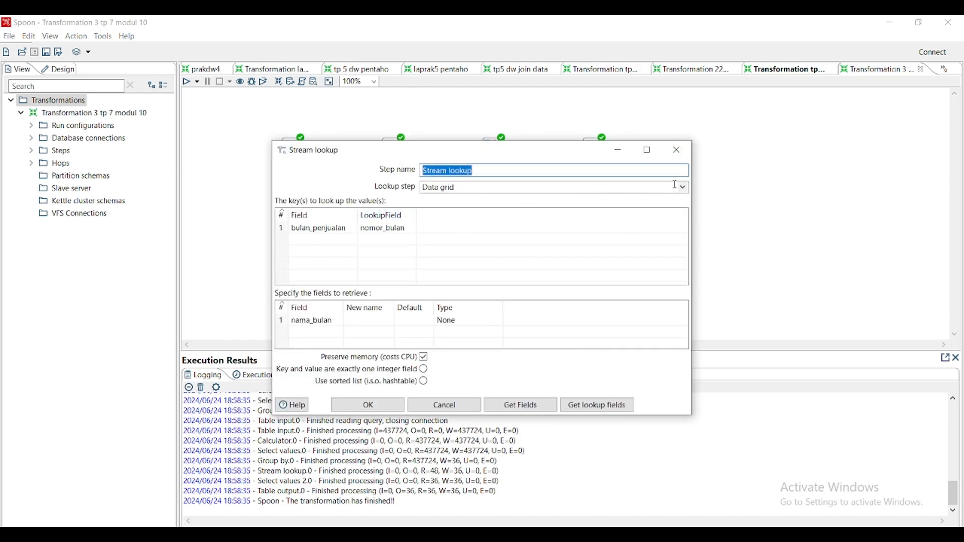
pyautogui.click(687, 192)
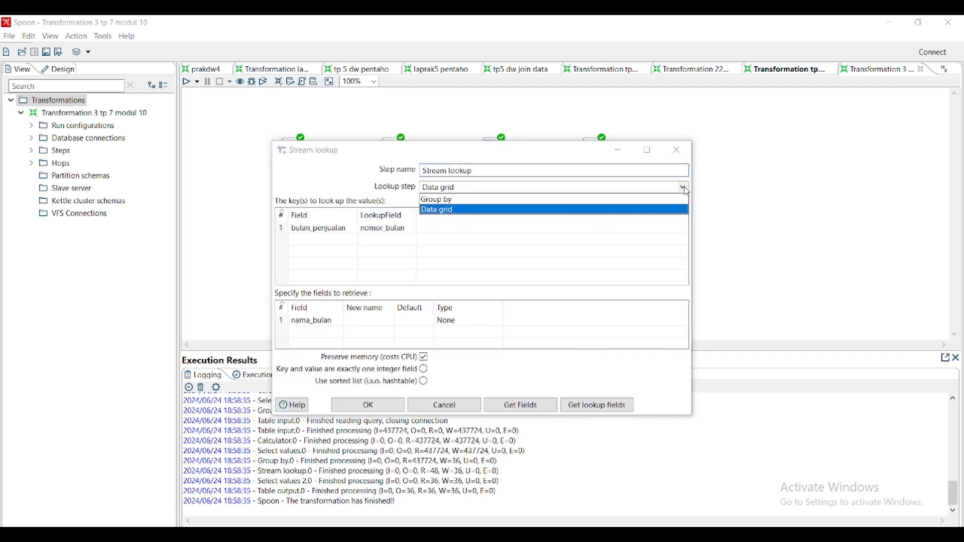
pyautogui.click(490, 212)
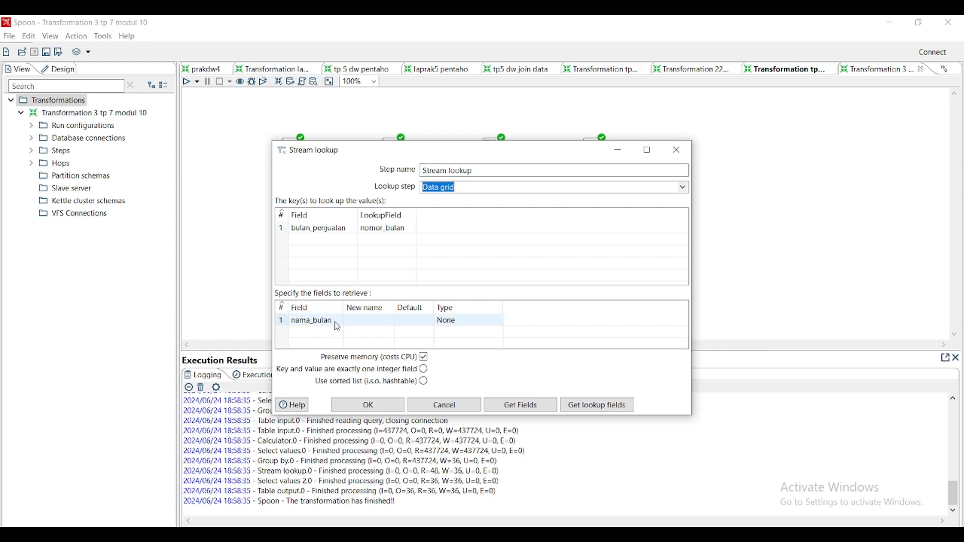
pyautogui.click(368, 405)
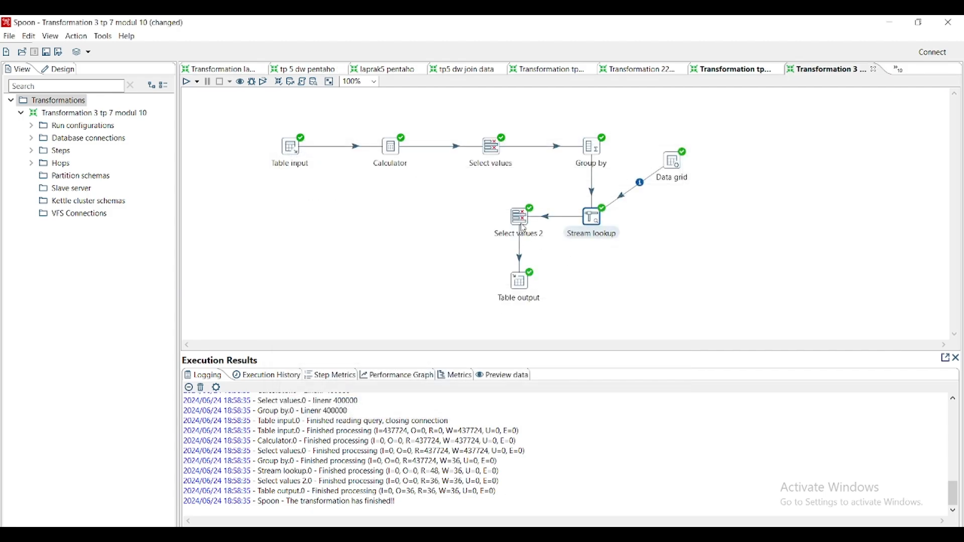
# Step: Examine the Select values 2 step's field list and meta-data, and the Table output step's connection and target table
pyautogui.doubleClick(523, 221)
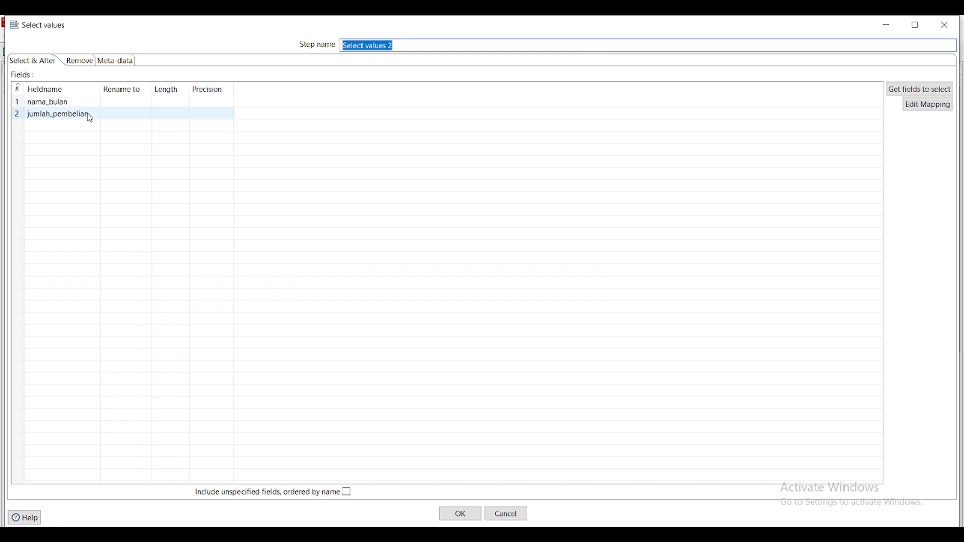
pyautogui.click(111, 63)
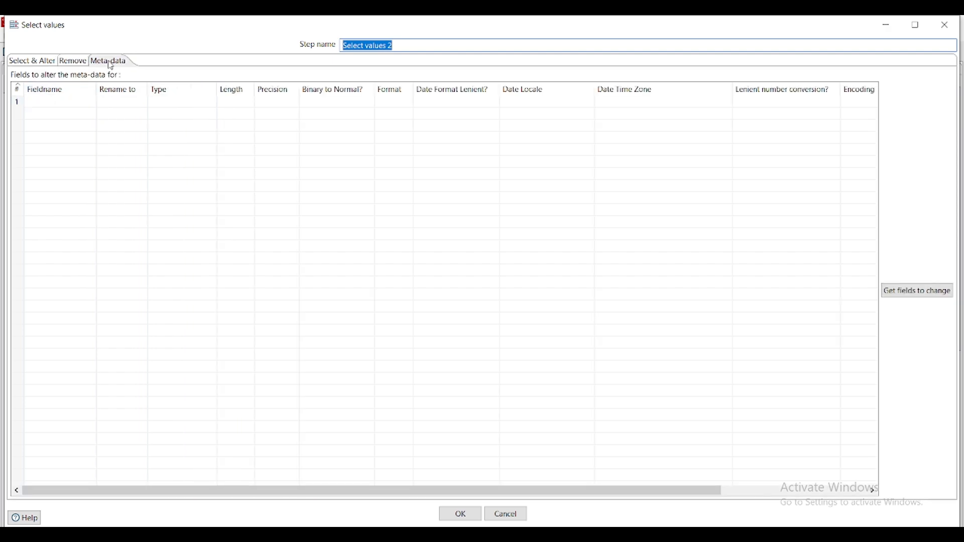
pyautogui.click(37, 61)
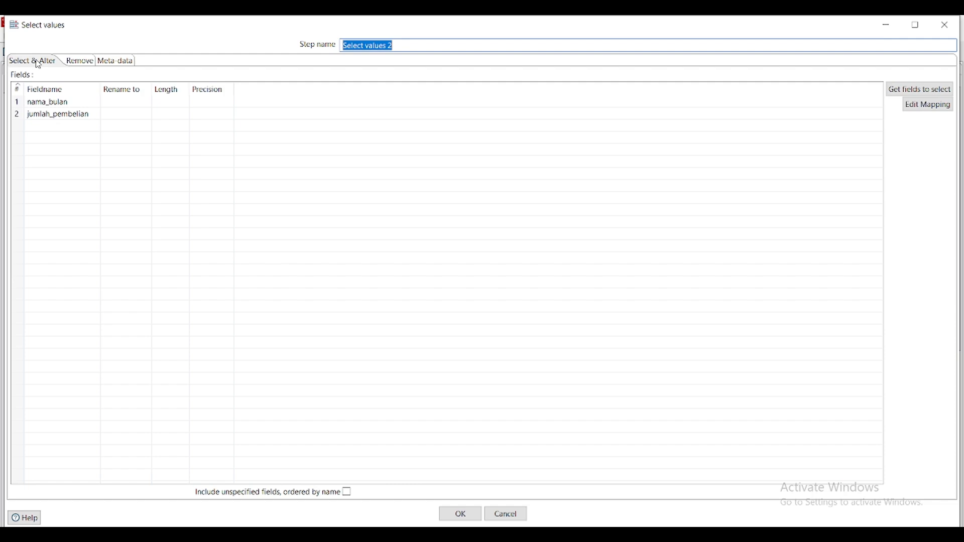
pyautogui.click(461, 518)
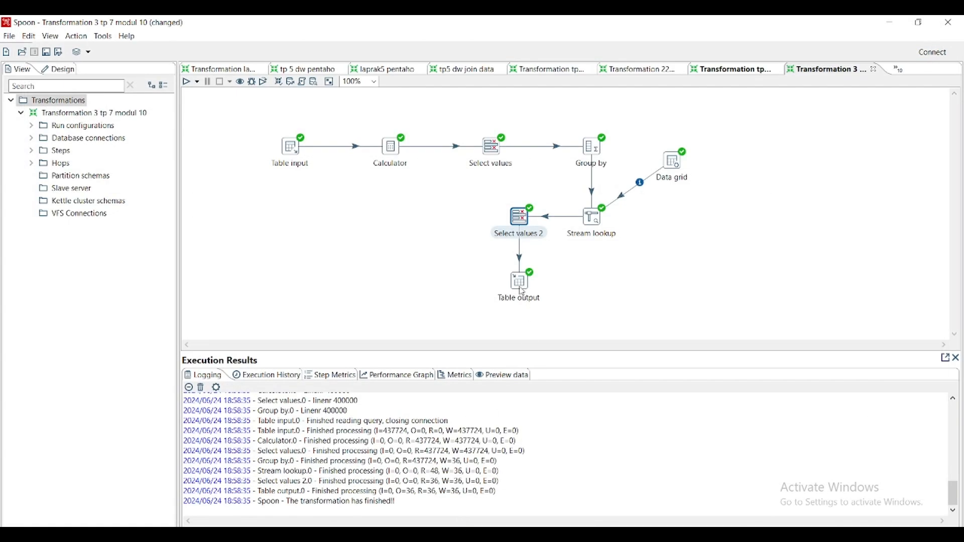
pyautogui.doubleClick(522, 282)
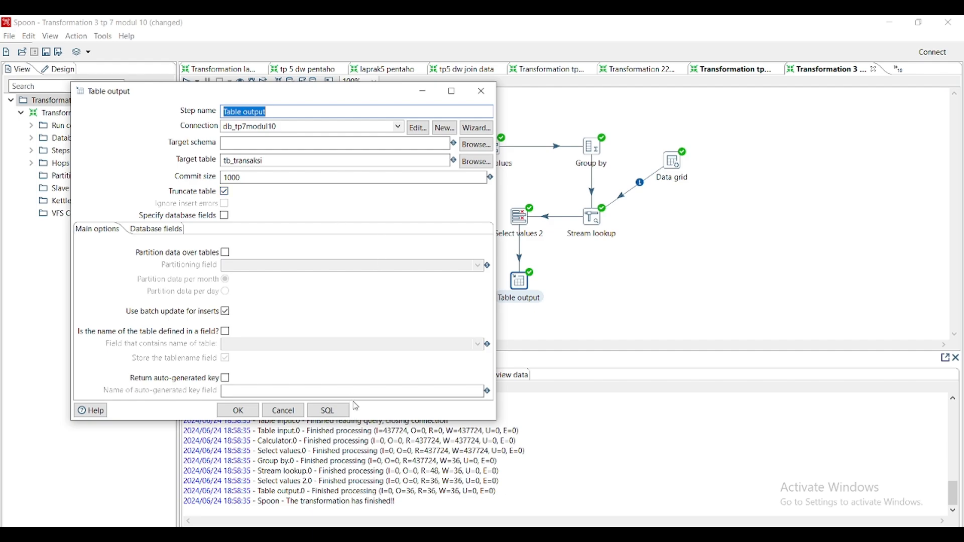
pyautogui.click(239, 409)
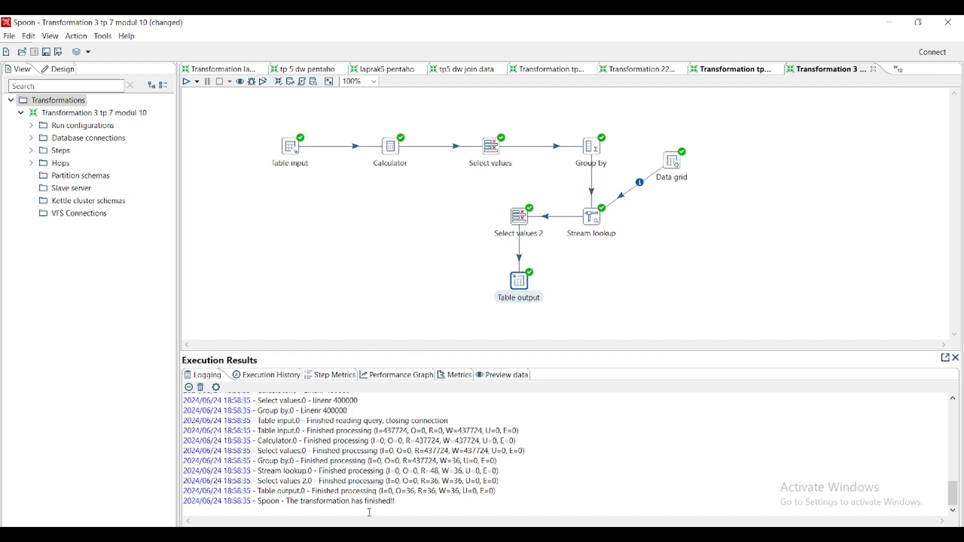
# Step: Browse the rows of the tb_transaksi table in the db_tp7modul10 database in phpMyAdmin, and return to Spoon
pyautogui.click(384, 536)
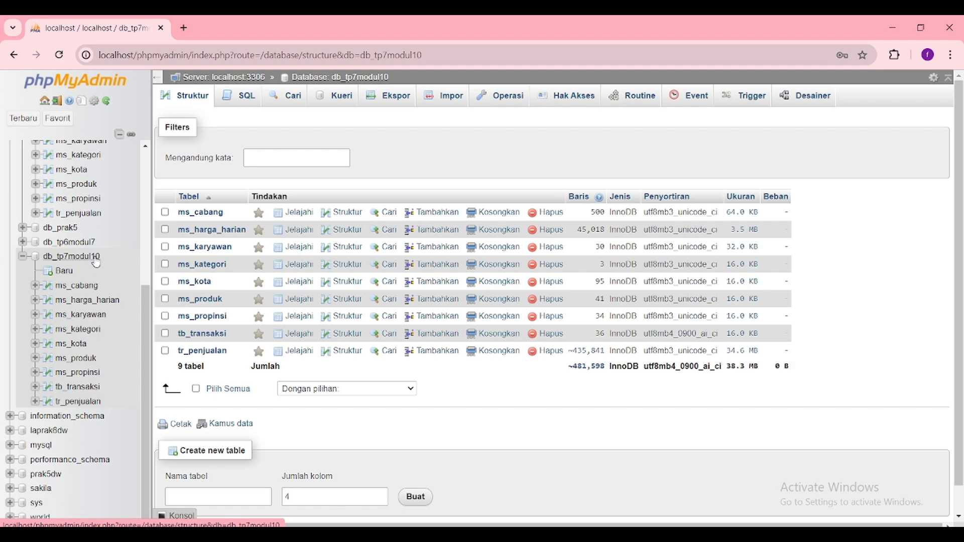
pyautogui.click(92, 391)
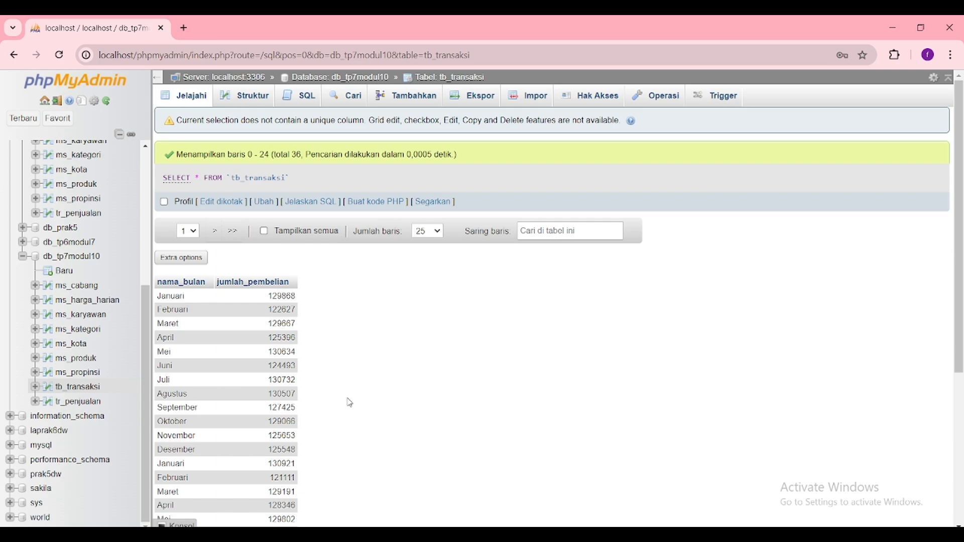
pyautogui.scroll(-2, 350, 403)
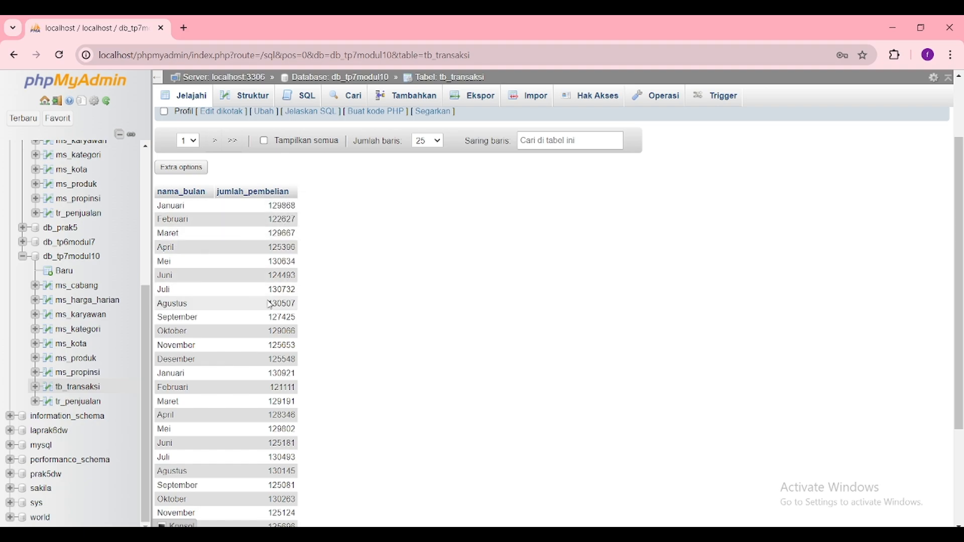
pyautogui.scroll(-1, 285, 264)
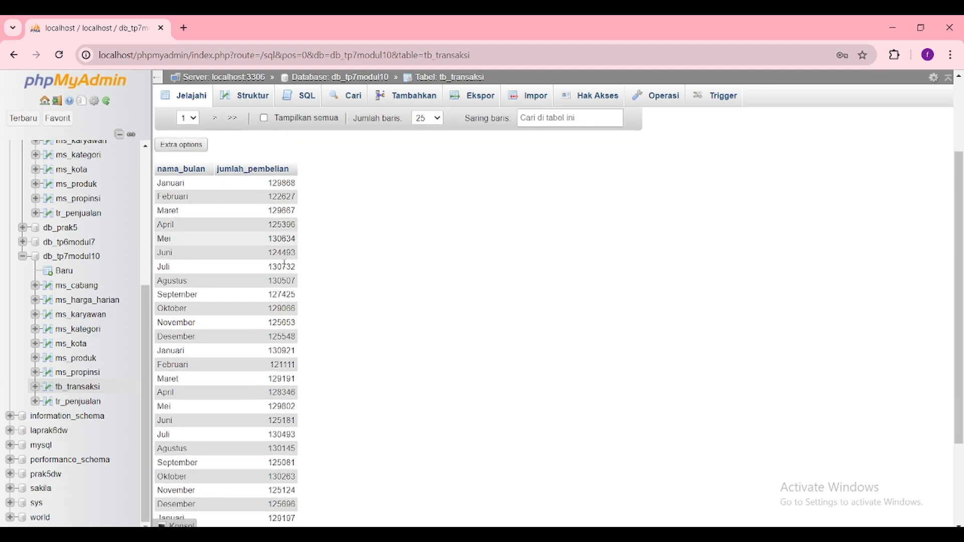
pyautogui.scroll(-3, 285, 264)
pyautogui.rightClick(287, 268)
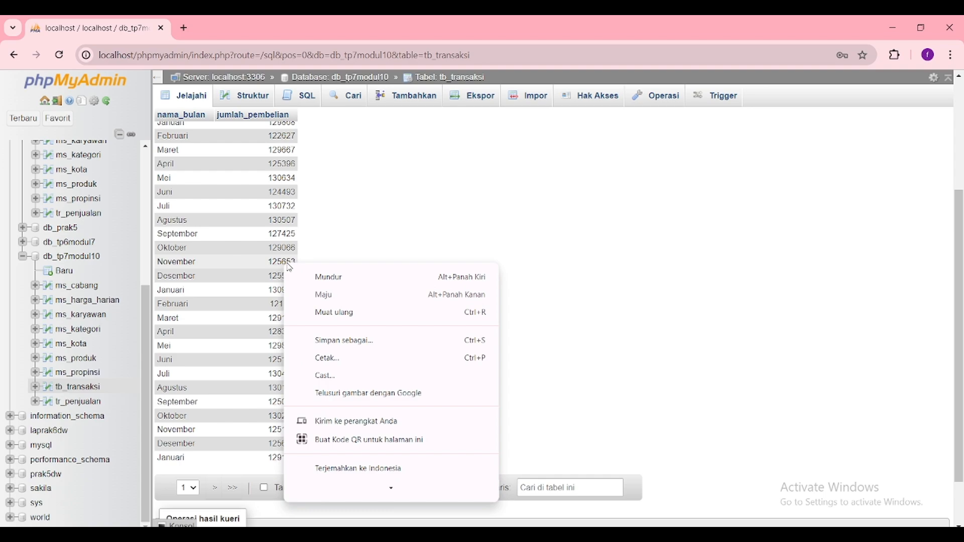
pyautogui.click(354, 230)
pyautogui.scroll(3, 354, 230)
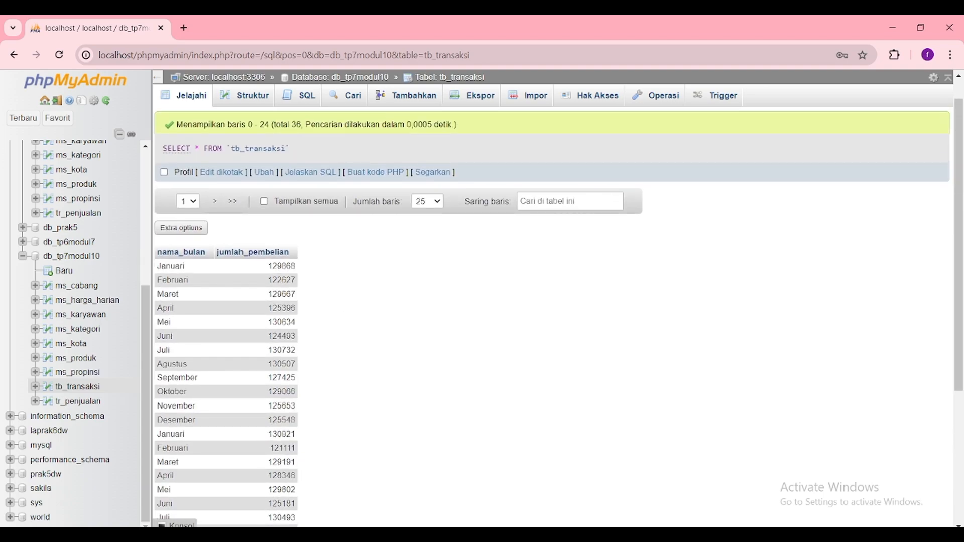
pyautogui.hotkey('alt', 'Tab')
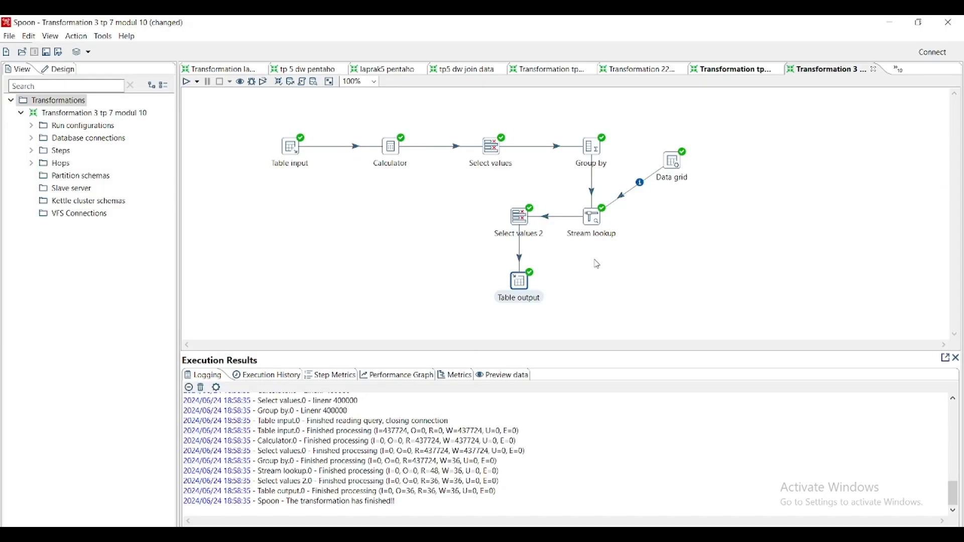